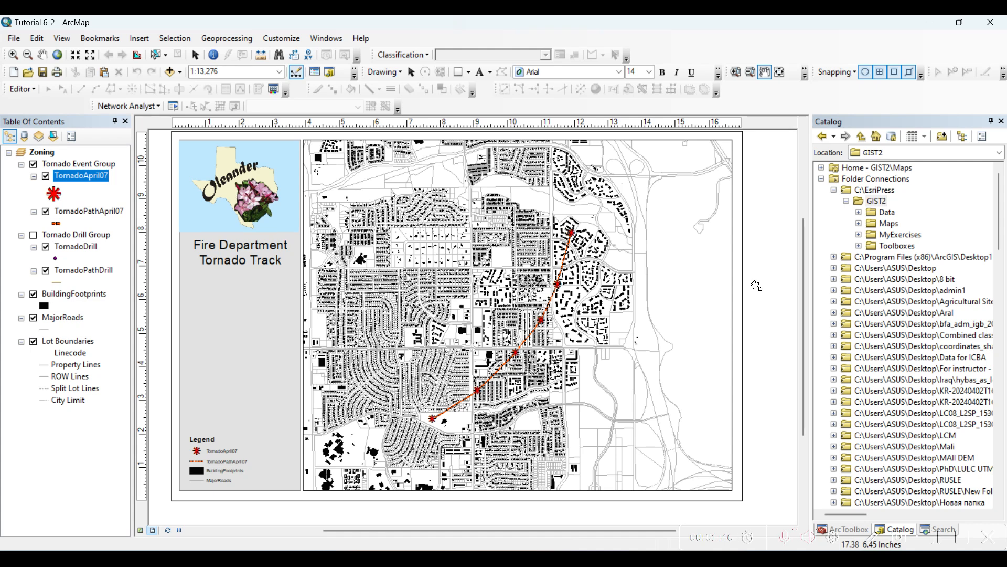
- Examine the Fujita ratings in the attribute table of the TornadoApril07 layer and close the table
click(939, 540)
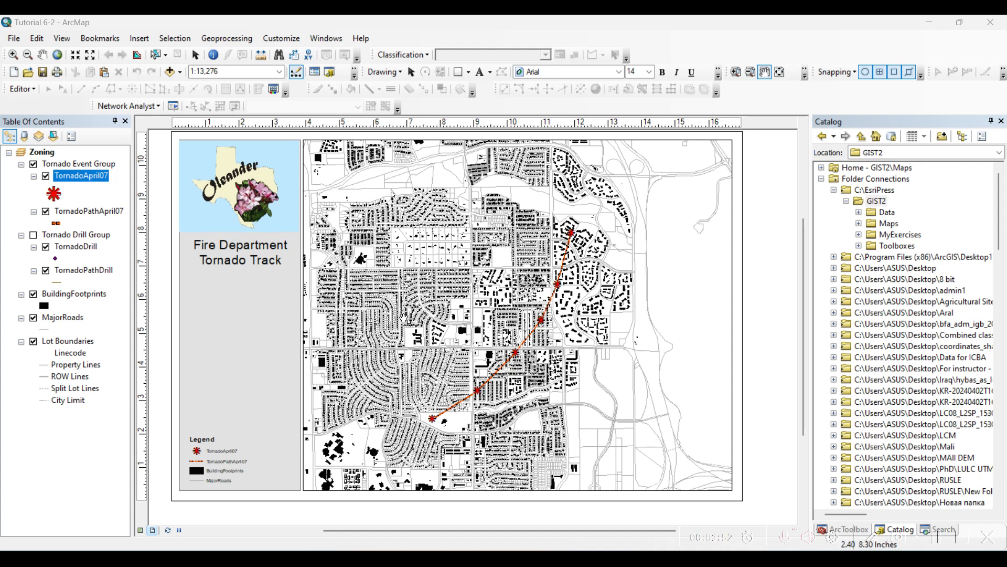
double_click(87, 179)
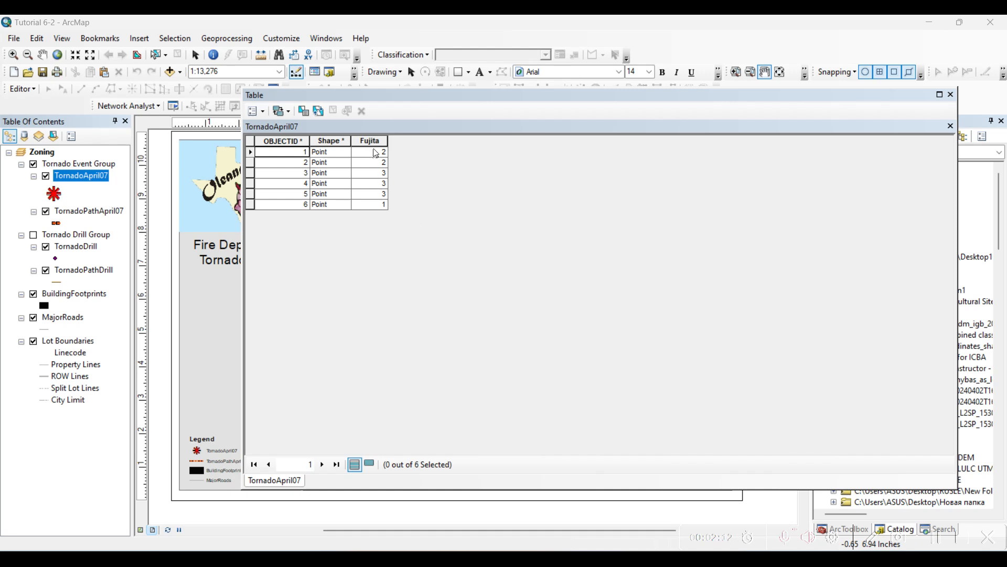
click(377, 207)
click(378, 195)
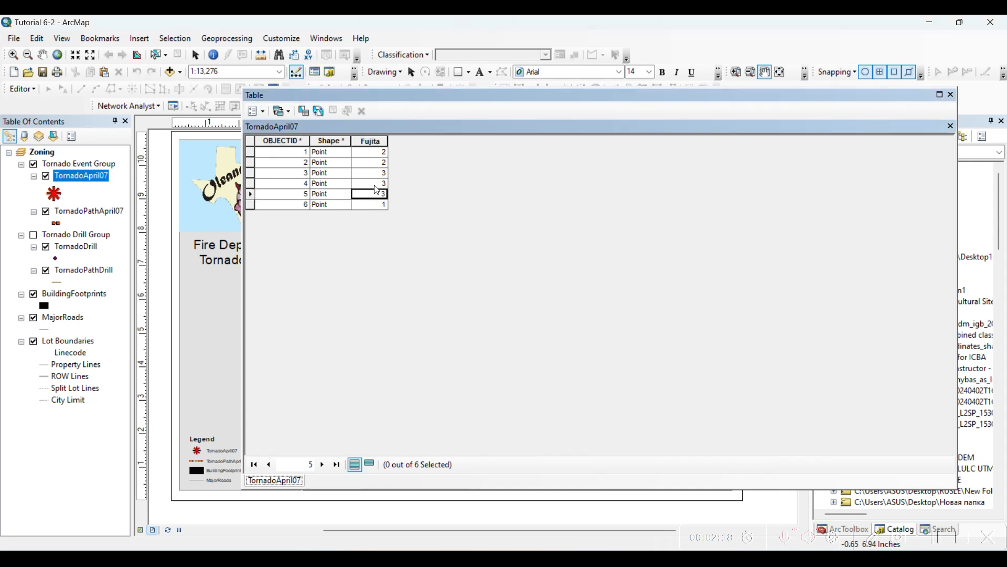
click(952, 95)
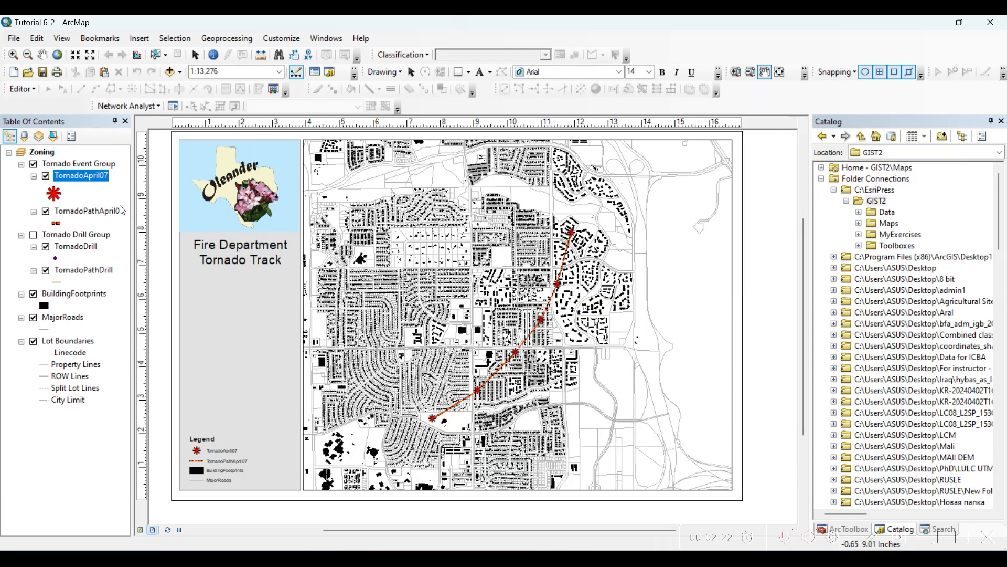
- Open the attribute table of the TornadoPathApril07 layer
right_click(94, 212)
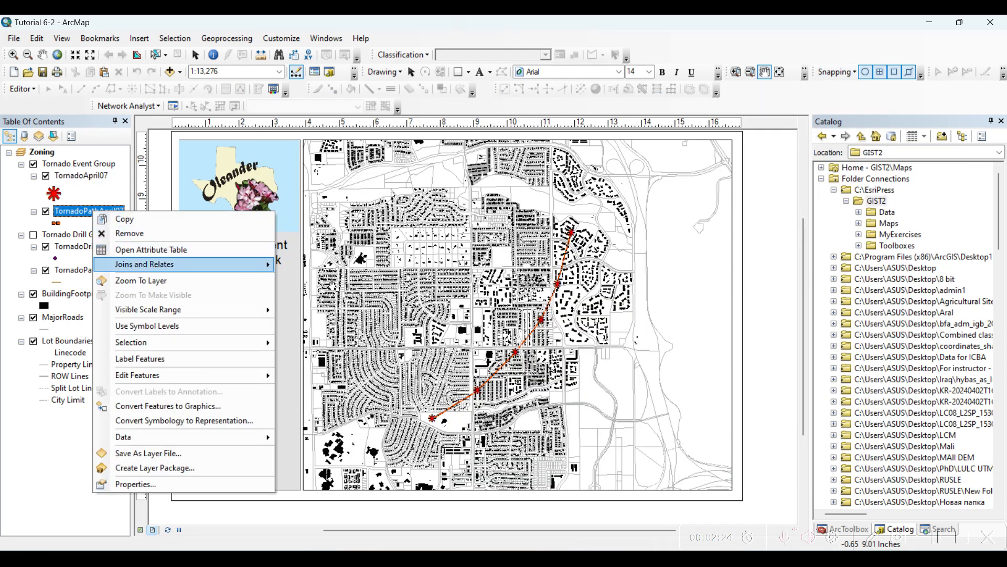
click(50, 220)
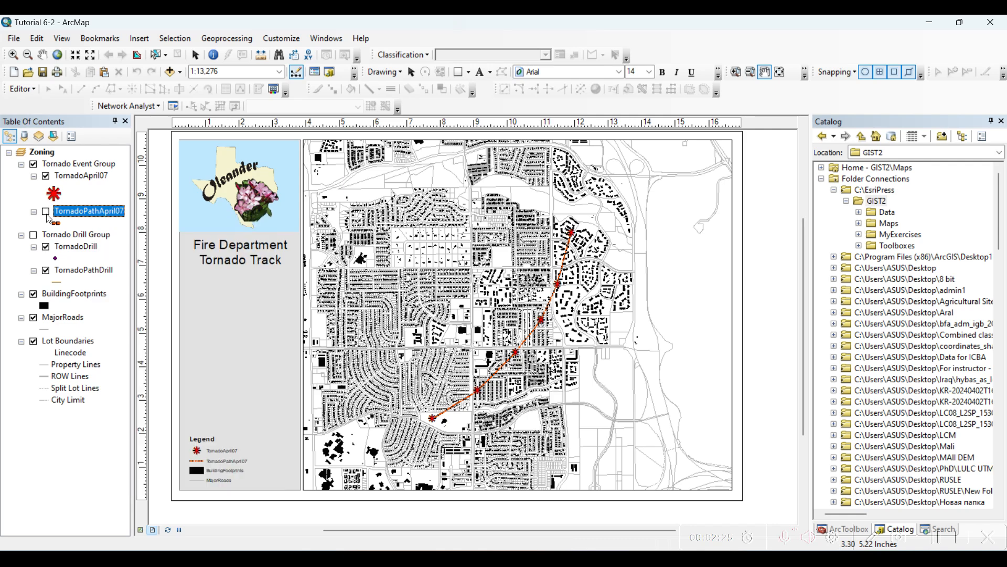
click(46, 212)
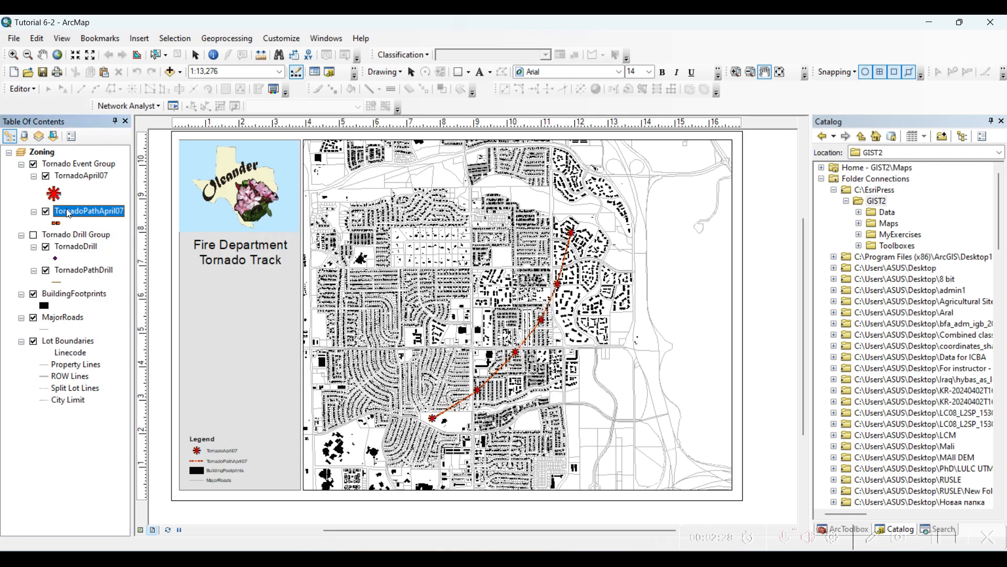
right_click(69, 214)
click(94, 248)
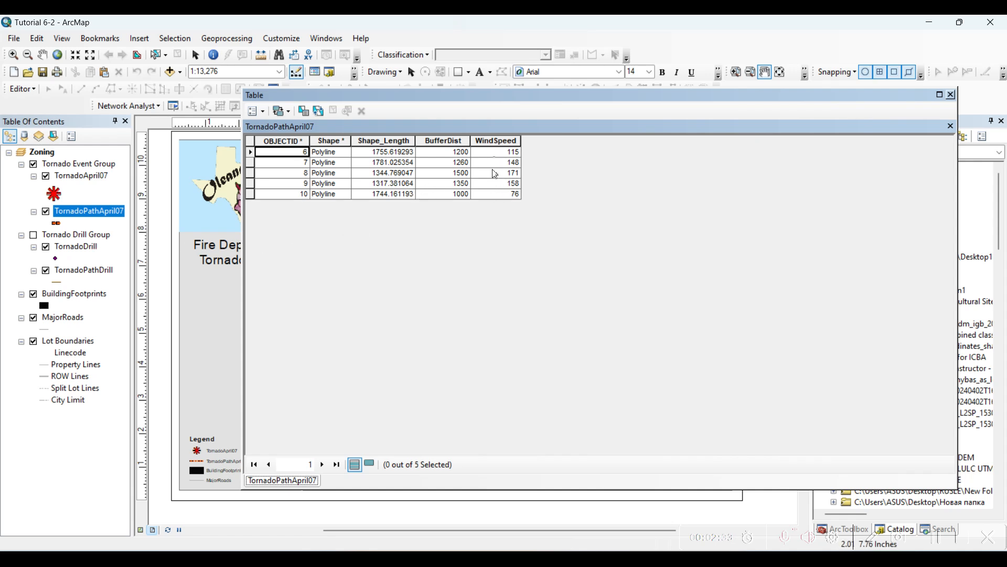
- Highlight individual TornadoPathApril07 segments from their table rows to compare BufferDist and WindSpeed, then close the table and clear the selection
click(250, 152)
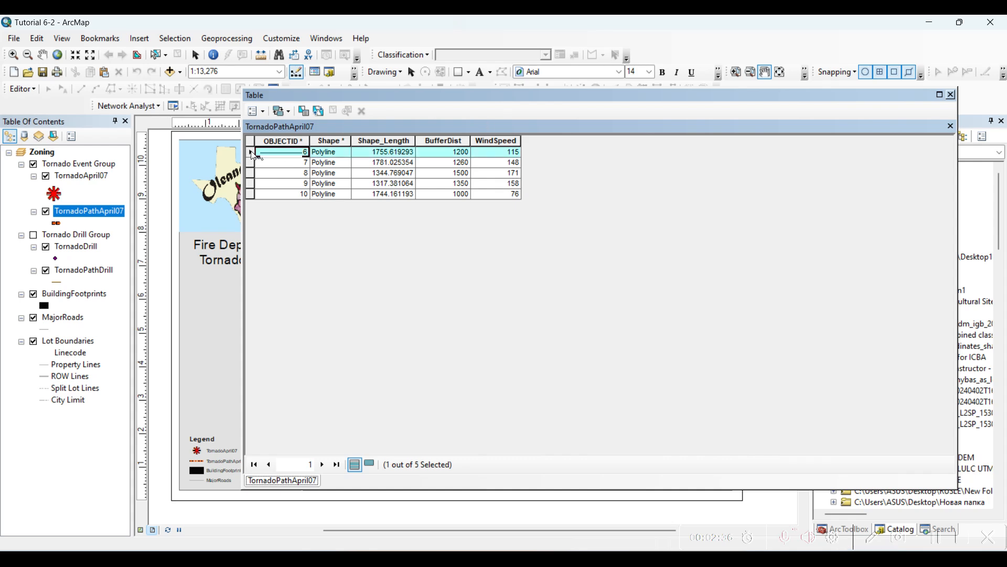
drag(242, 201, 582, 201)
click(588, 152)
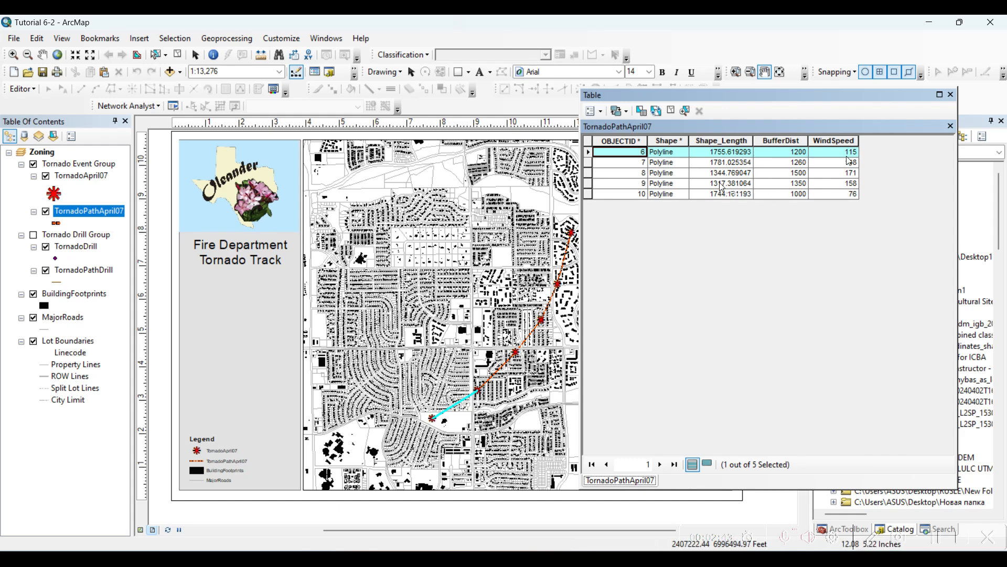
click(587, 164)
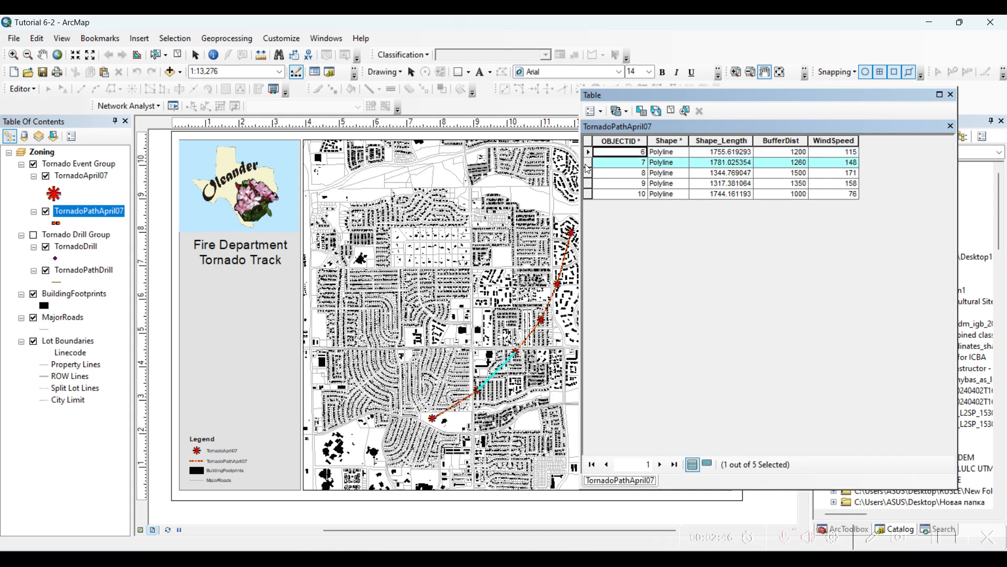
click(590, 173)
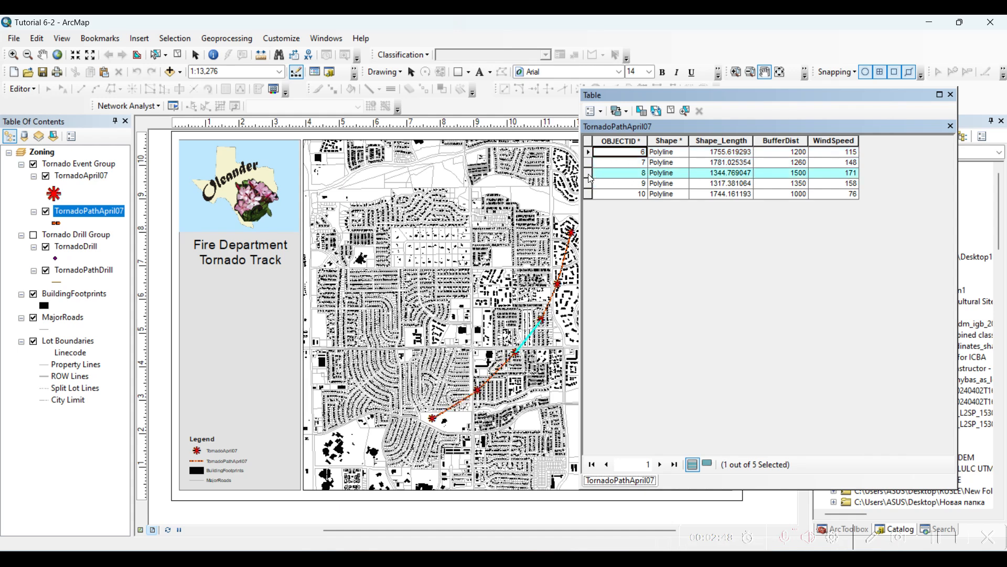
click(590, 194)
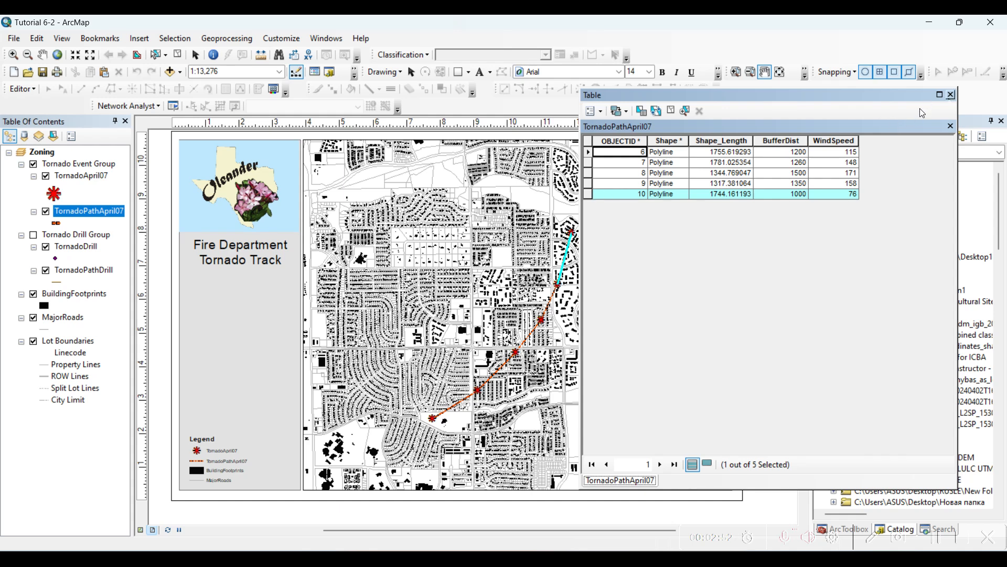
click(952, 96)
click(182, 55)
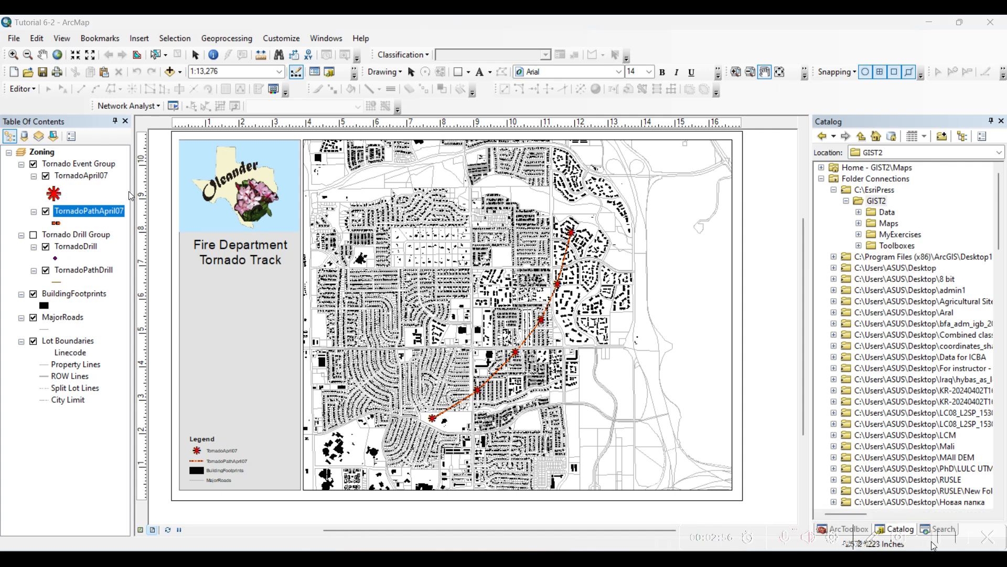
- Set the TornadoApril07 layer's symbology to graduated symbols based on the Fujita field
right_click(99, 177)
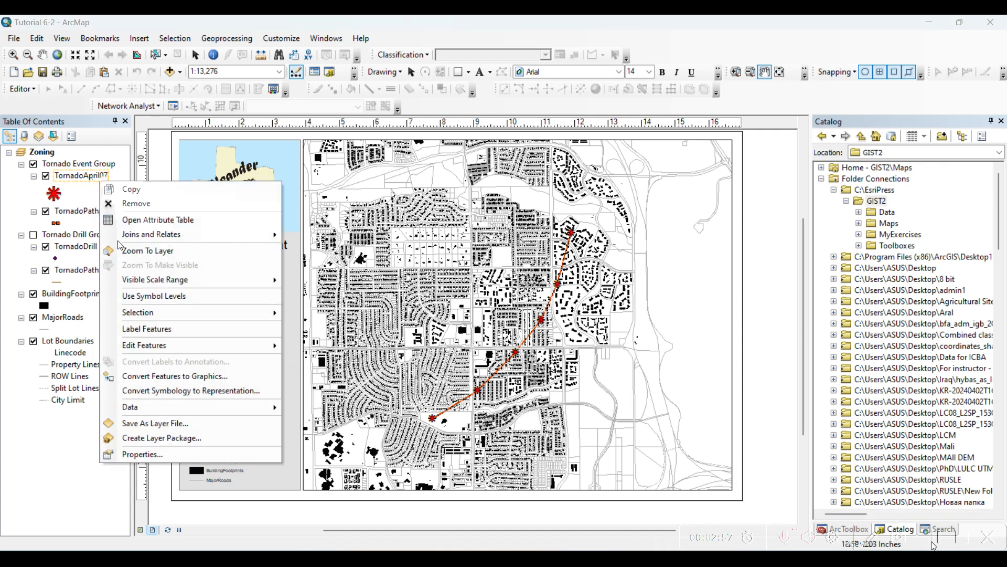
click(173, 454)
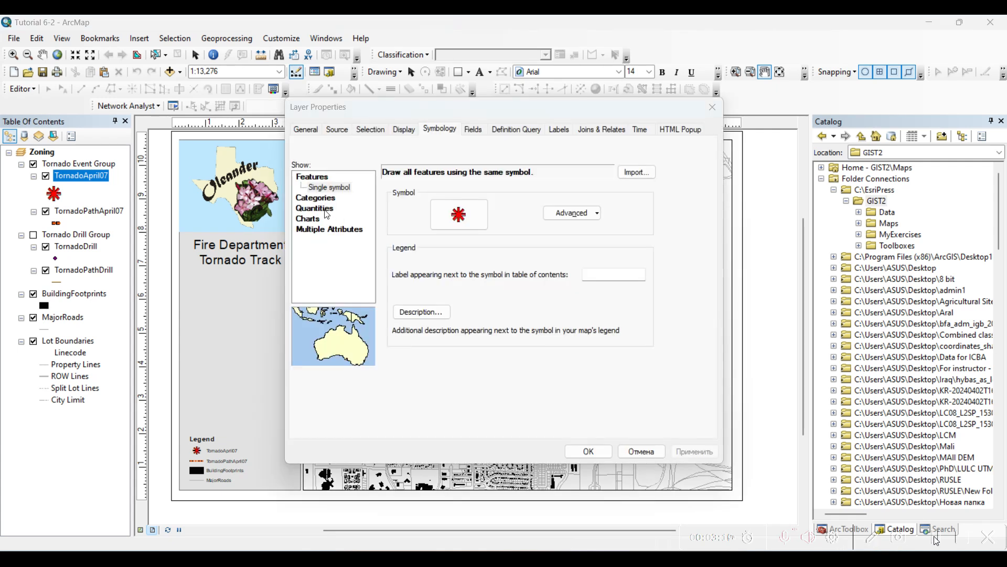
click(324, 198)
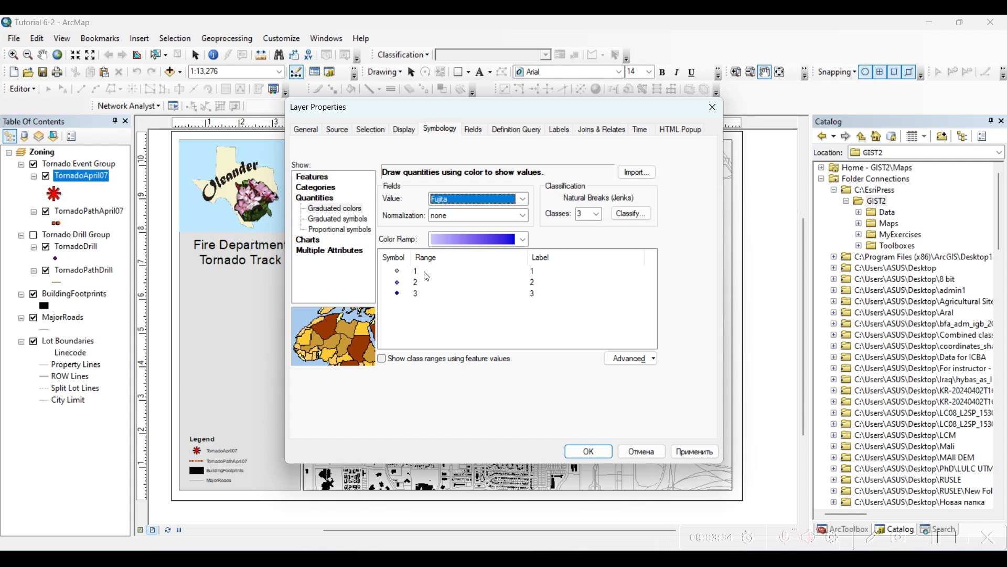
click(352, 217)
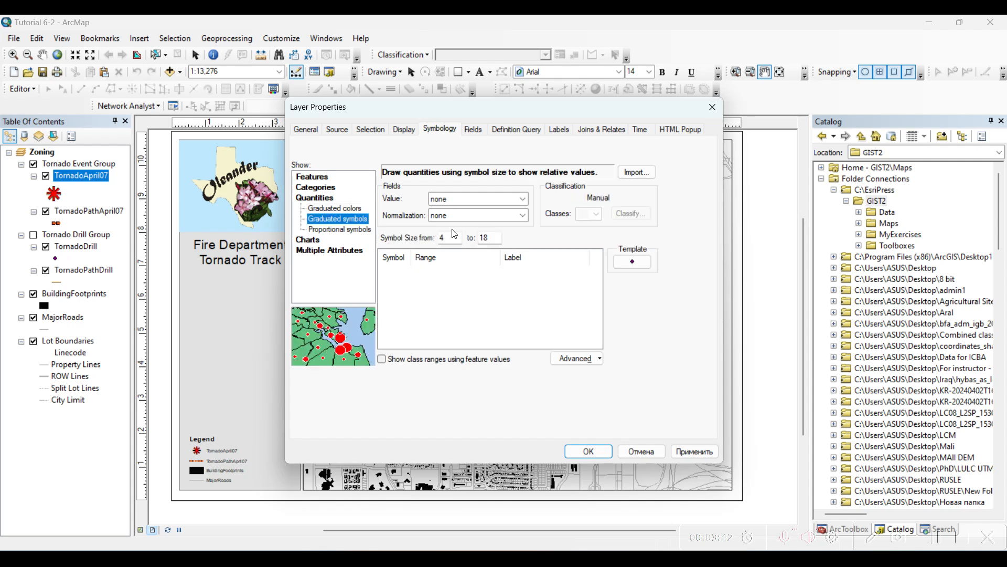
click(503, 200)
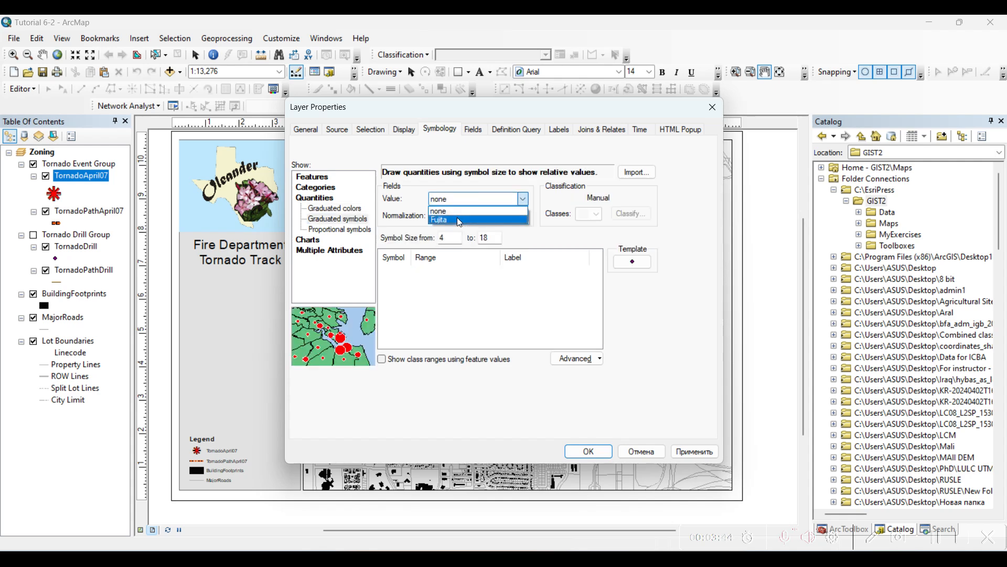
click(458, 217)
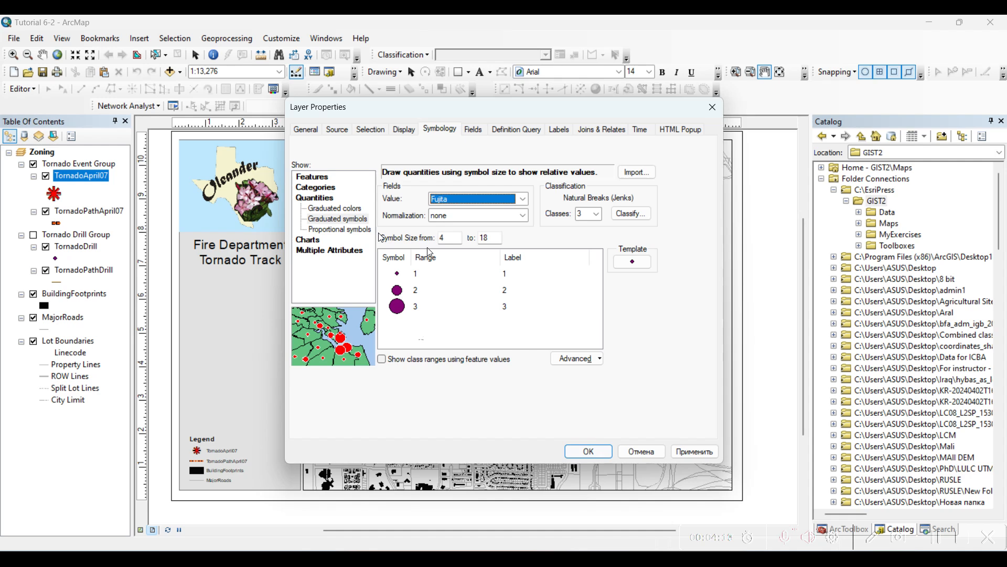
- Recolor the graduated symbol for Fujita value 3 red
double_click(396, 307)
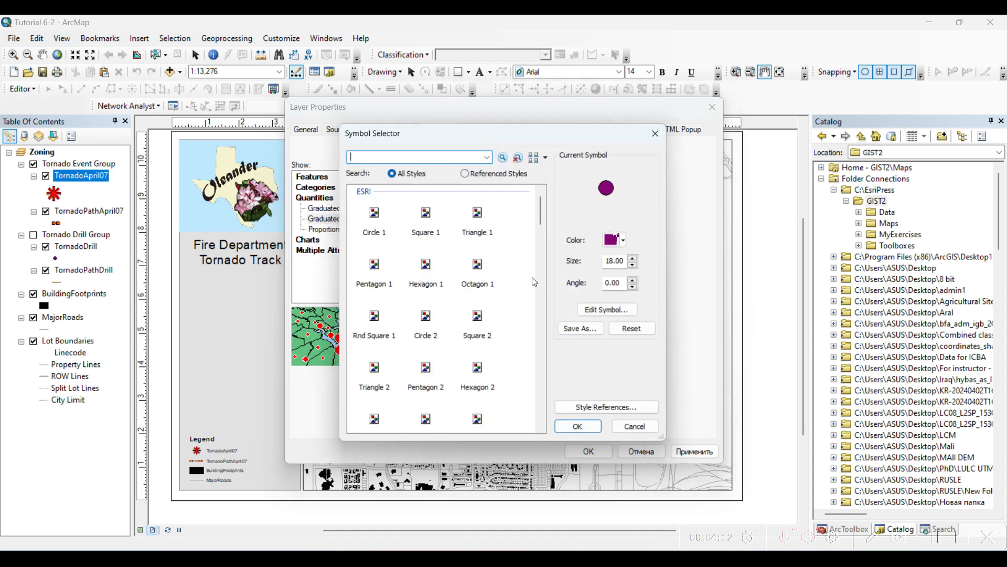
click(628, 246)
click(625, 299)
click(575, 429)
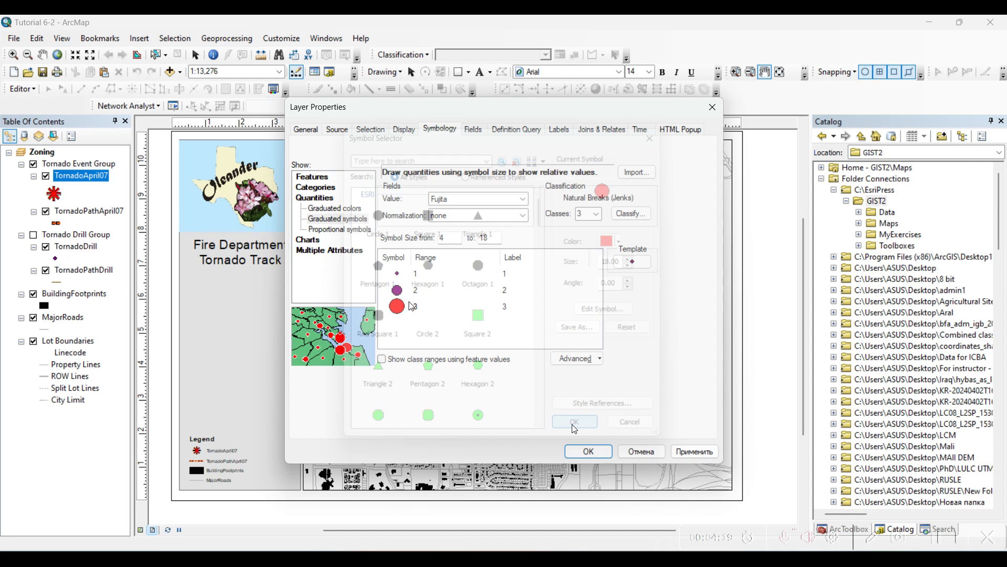
- Recolor the graduated symbol for Fujita value 2 orange-red and apply the TornadoApril07 symbology
double_click(414, 293)
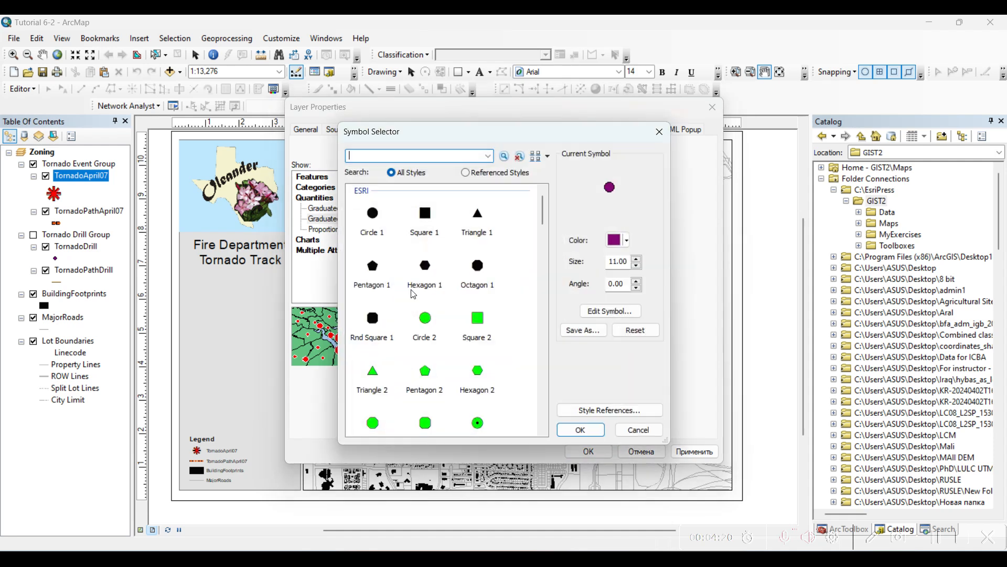
click(635, 298)
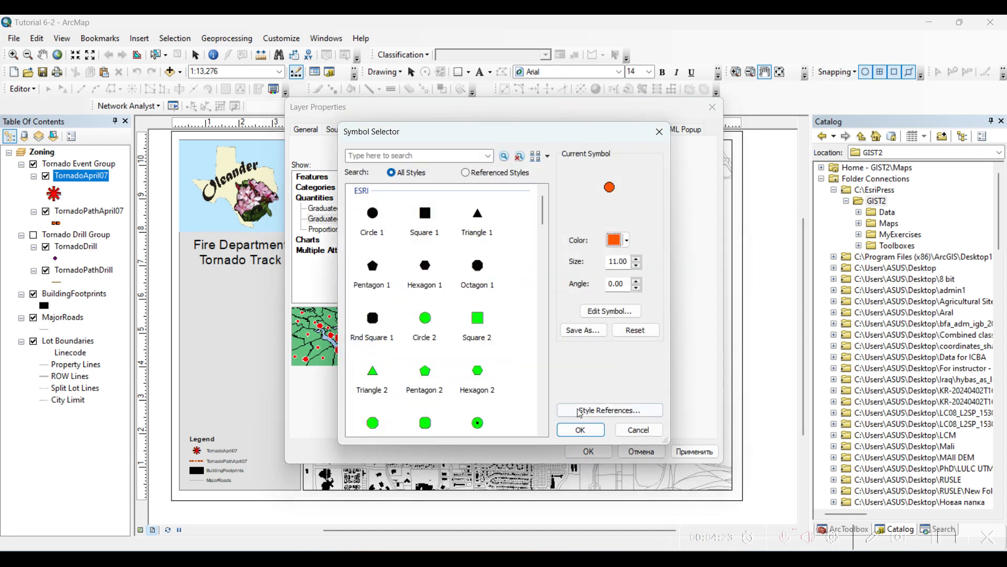
click(626, 300)
click(570, 432)
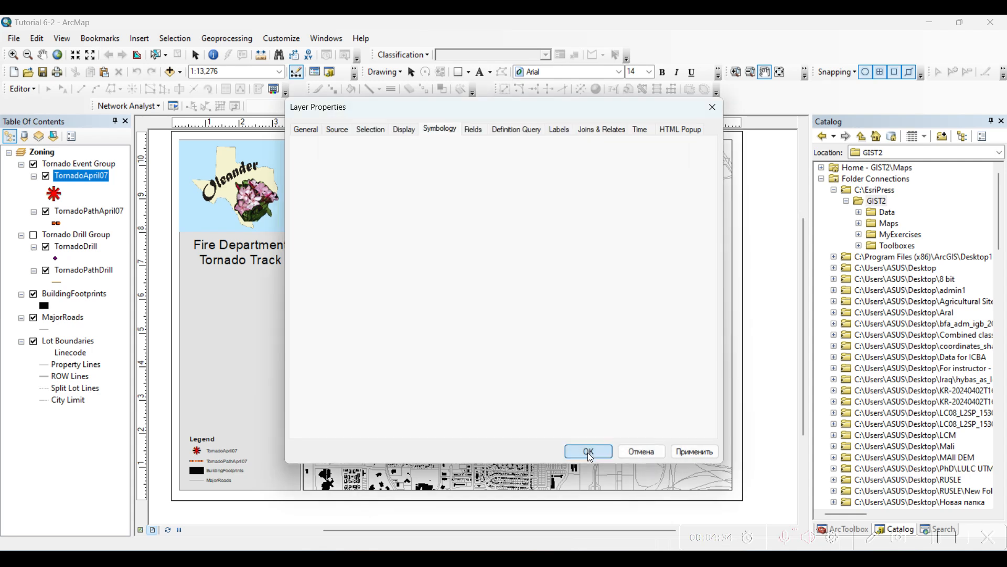
click(588, 452)
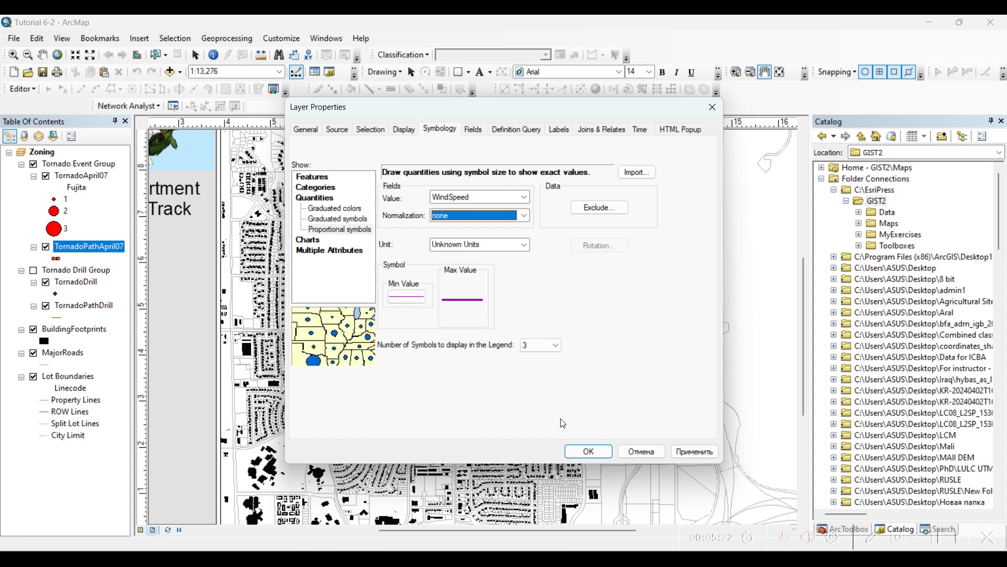
- Draw the TornadoPathApril07 layer with proportional symbols based on WindSpeed, without normalization
click(589, 452)
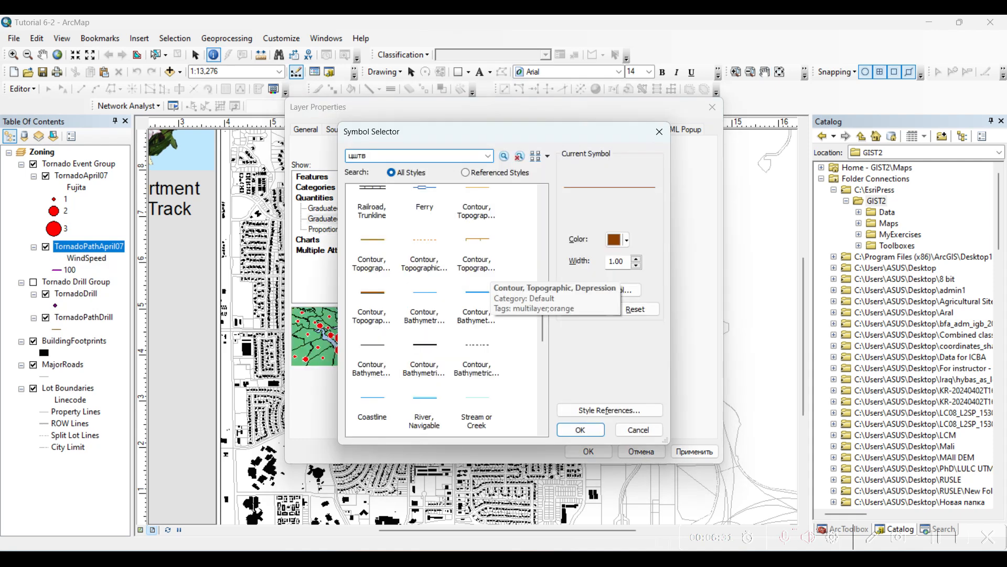
- Search the line symbols for "wind" and cancel the symbol choice
key(BackSpace)
key(BackSpace)
key(BackSpace)
key(BackSpace)
text(int)
key(BackSpace)
key(BackSpace)
key(BackSpace)
text(wind)
key(Return)
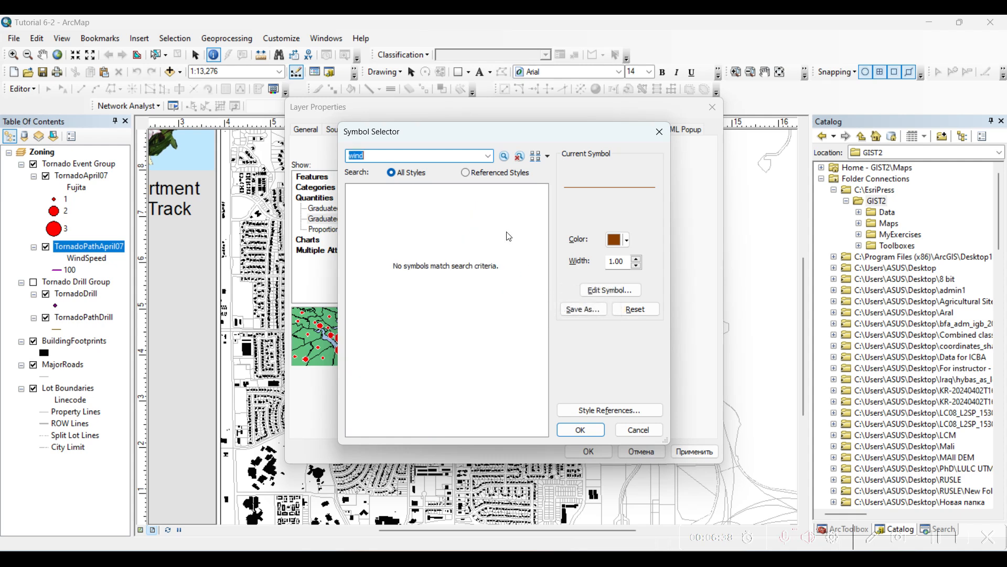
click(641, 430)
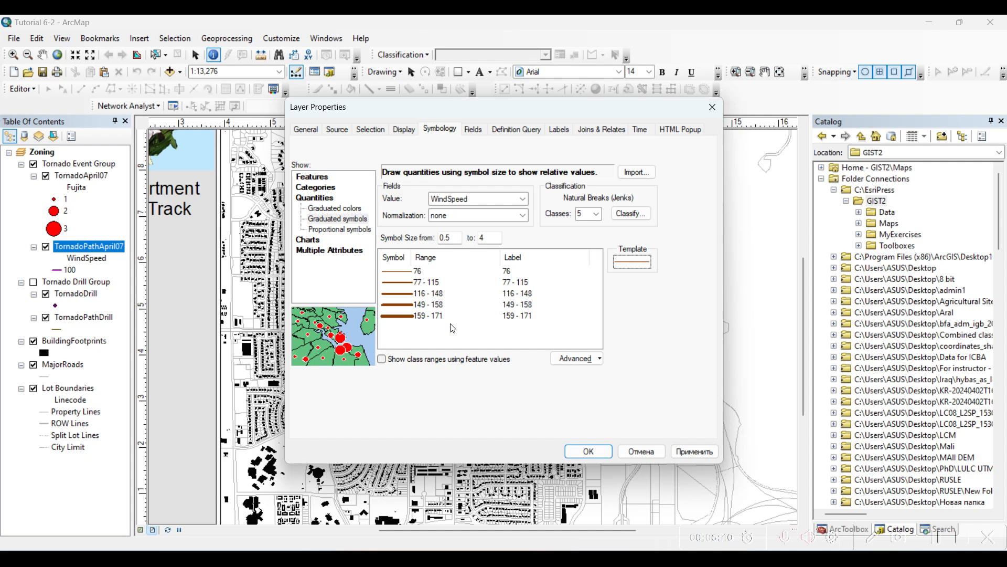
- Apply graduated symbols by WindSpeed to the TornadoPathApril07 layer, using five classes and brown lines sized from 0.5 to 4
click(595, 452)
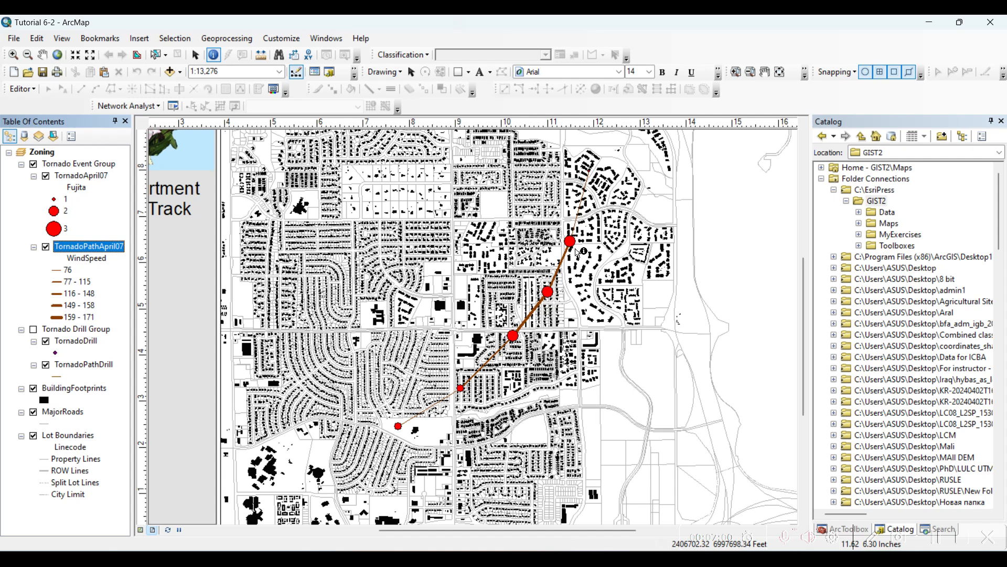
click(196, 54)
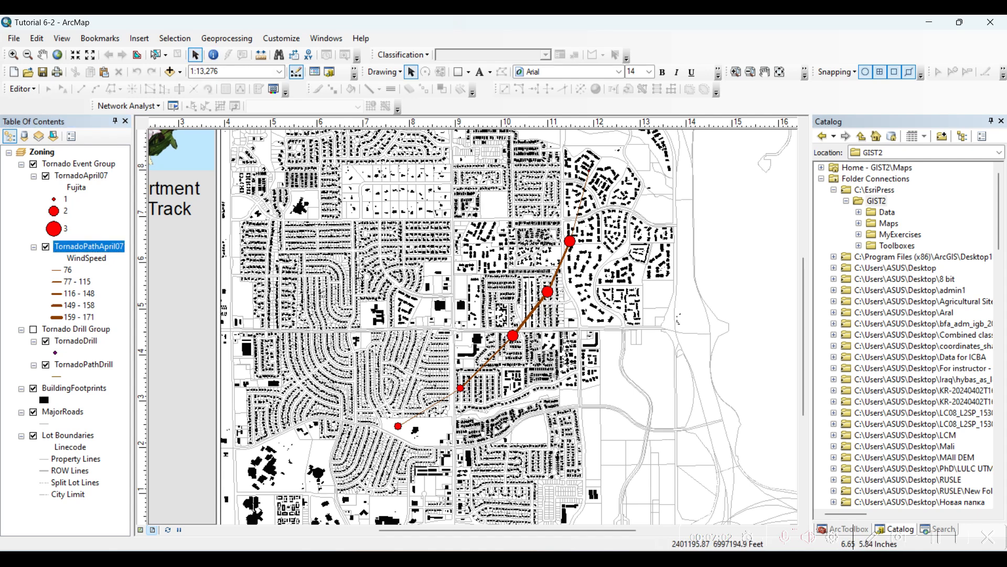
click(42, 58)
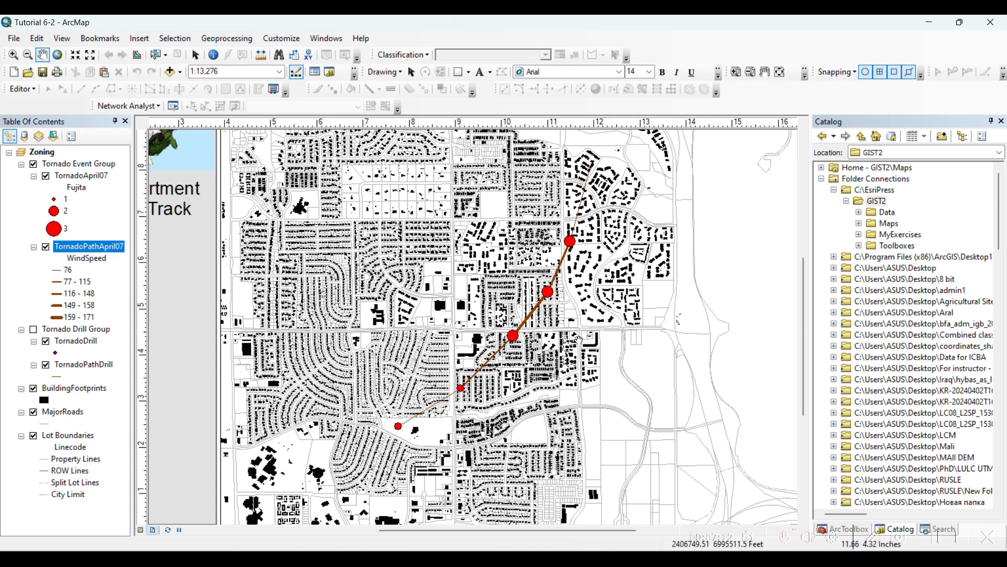
scroll(470, 334, up, 1)
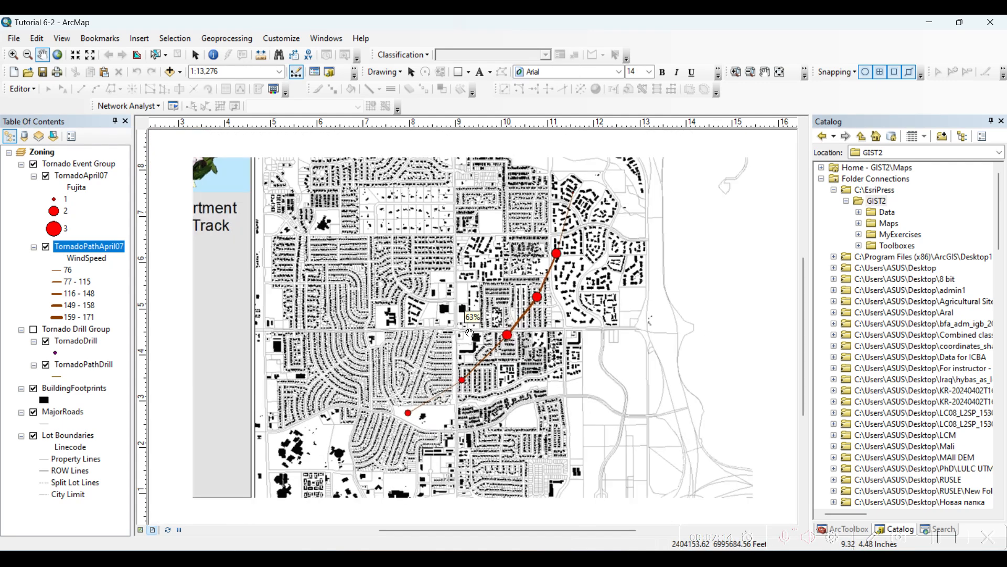
scroll(471, 333, up, 1)
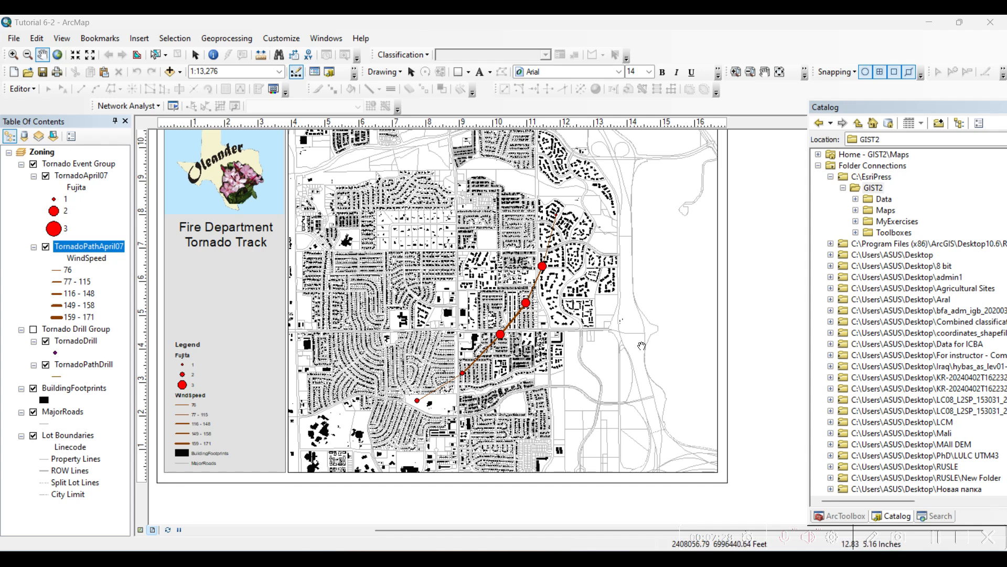
- Search the tools for "buffer", open Buffer (Analysis), and choose TornadoApril07 as the input features
click(929, 518)
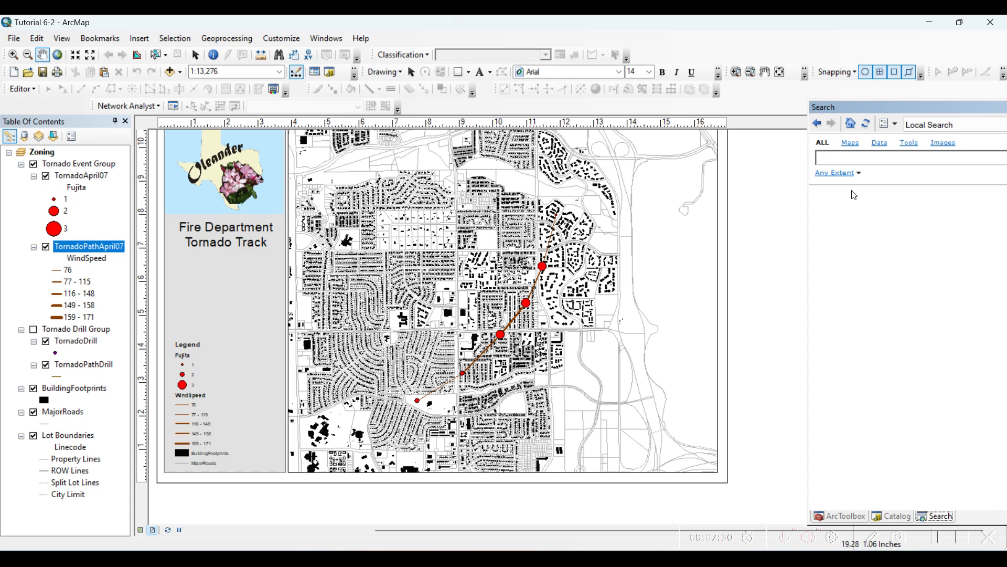
text(buffer)
key(Return)
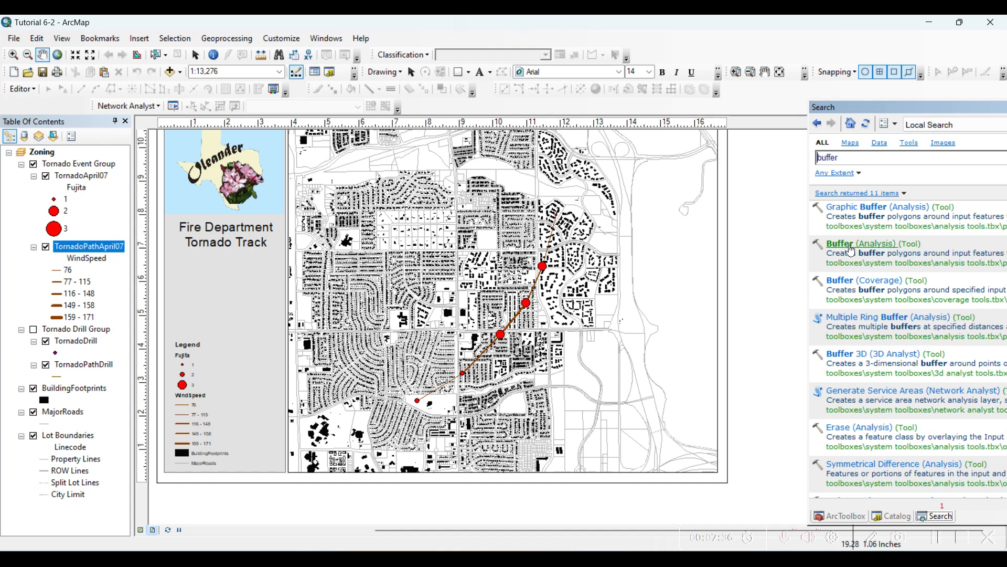
click(851, 248)
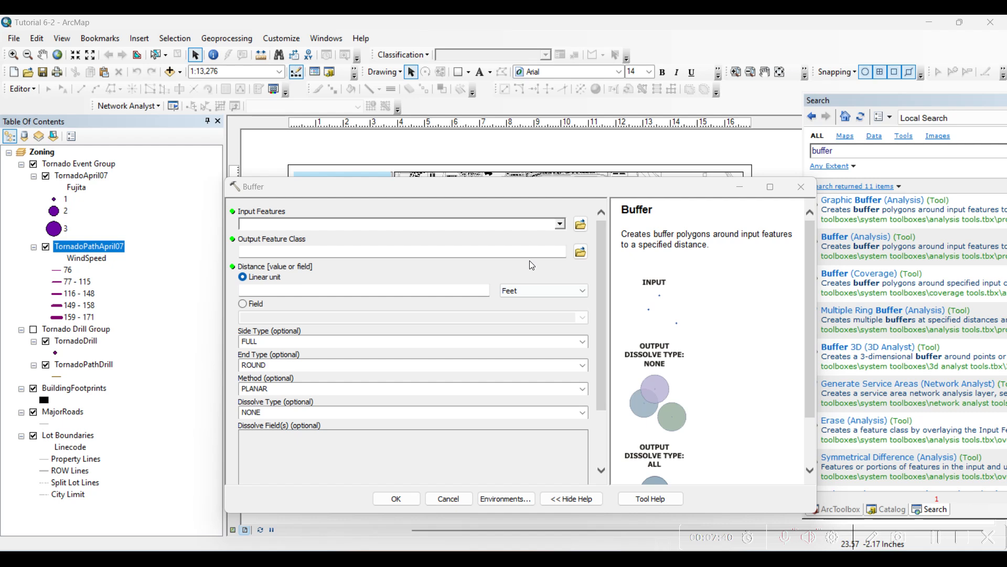
click(560, 225)
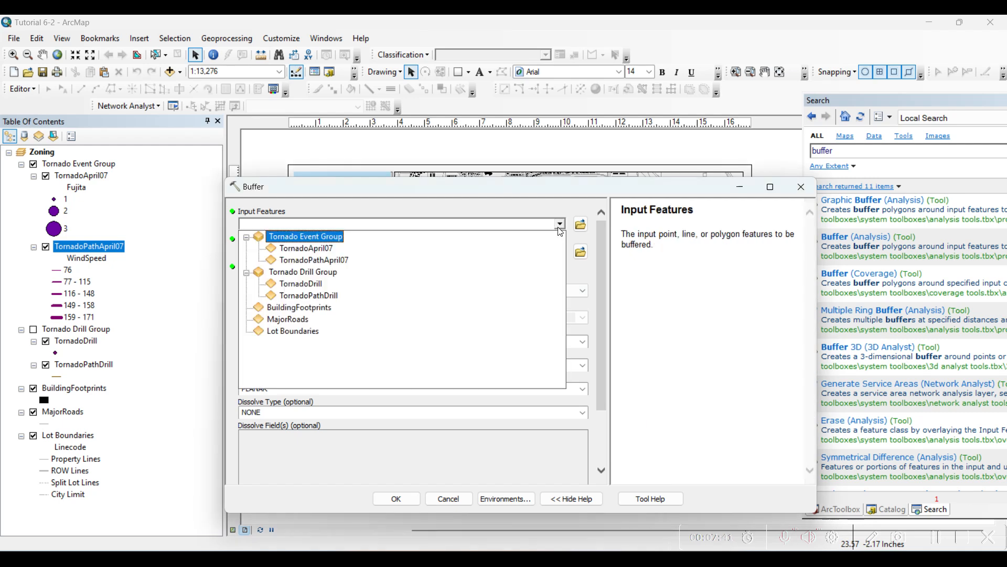
click(318, 251)
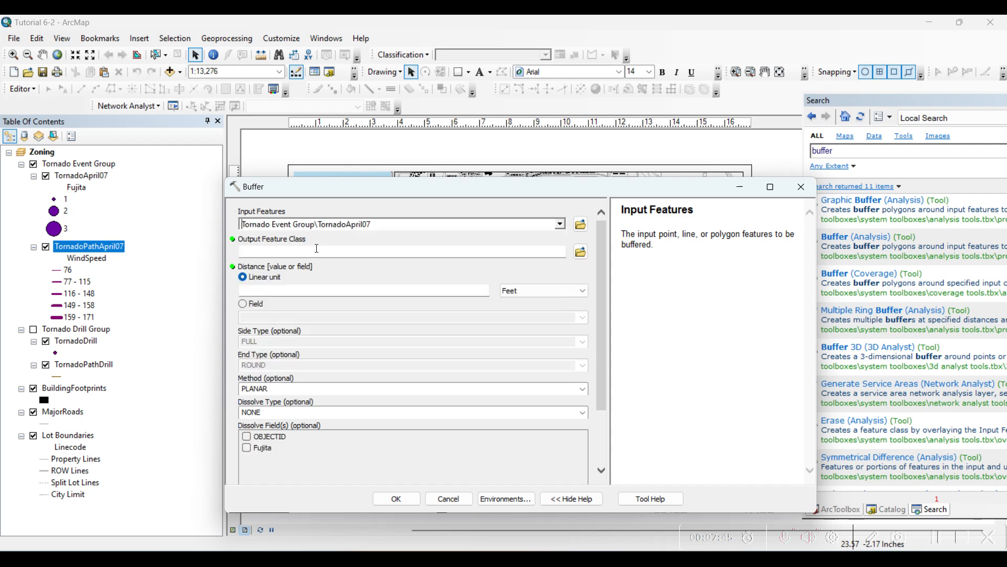
- Set the buffer's output feature class to BufferTornado7 in Default.gdb
click(580, 252)
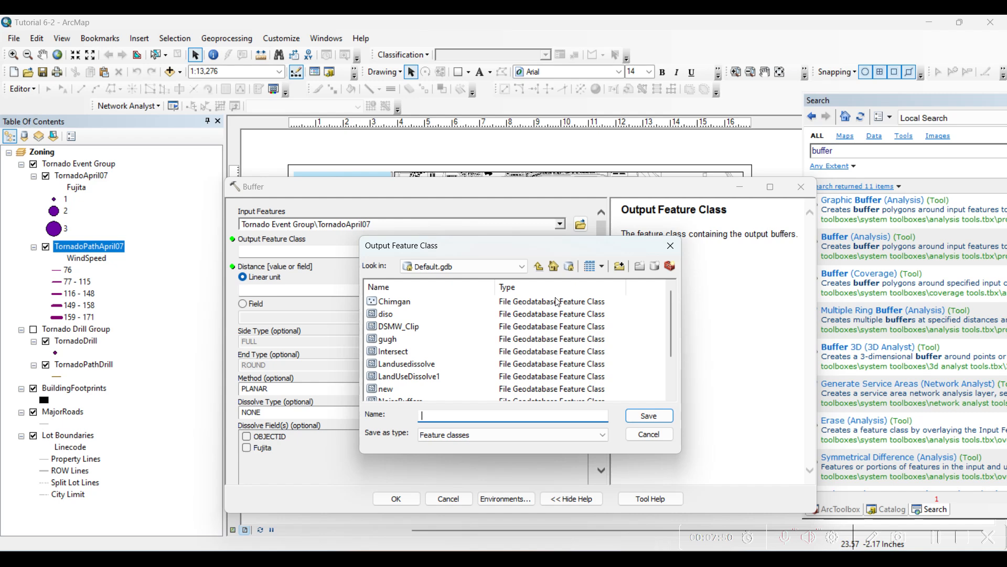
text(BufferTornado7)
click(671, 418)
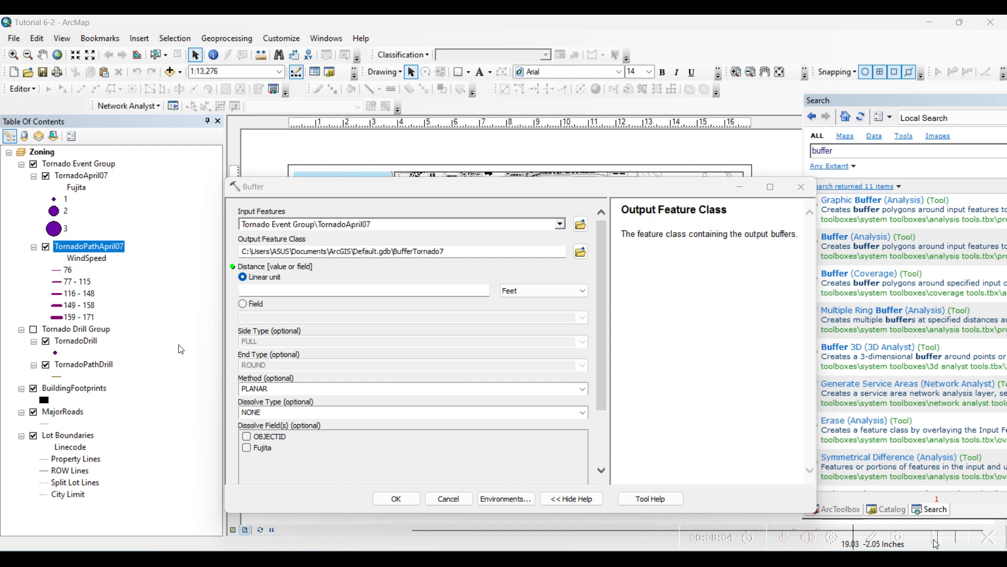
- Base the buffer distance on a field and change the input features to TornadoPathApril07
click(243, 303)
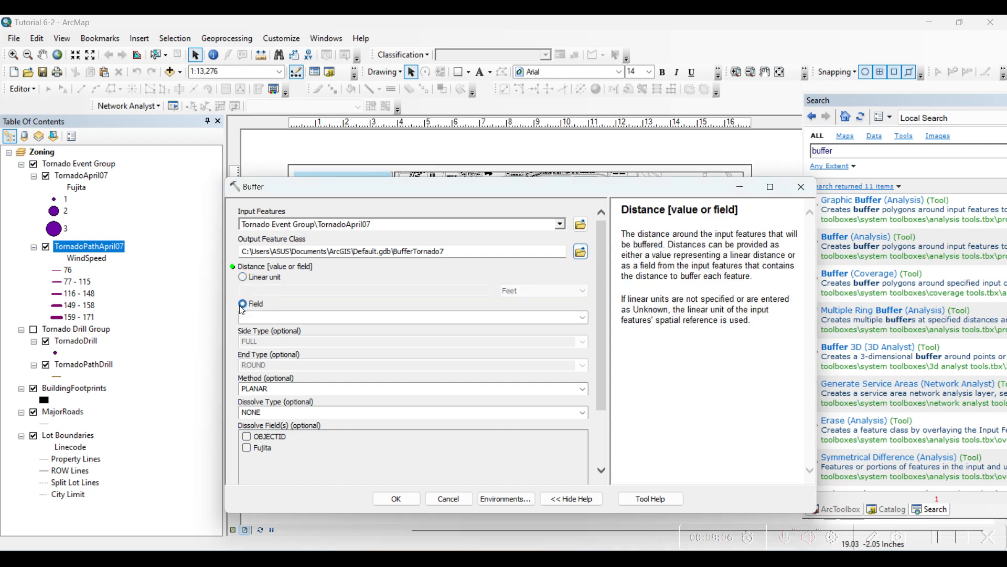
click(545, 329)
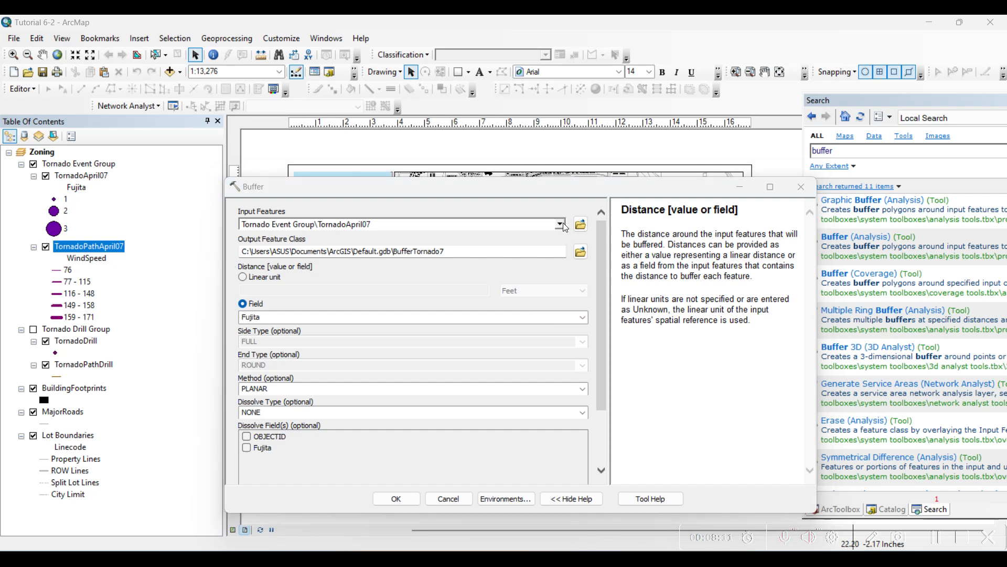
click(563, 224)
click(473, 248)
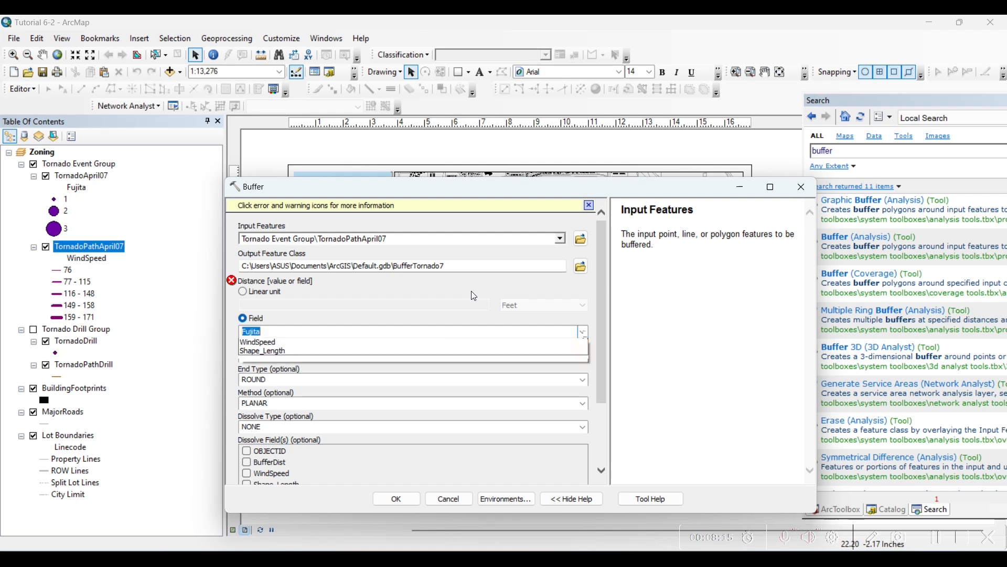
- Check the TornadoPathApril07 attribute table and run the buffer with BufferDist as distance field and dissolve type ALL
click(399, 332)
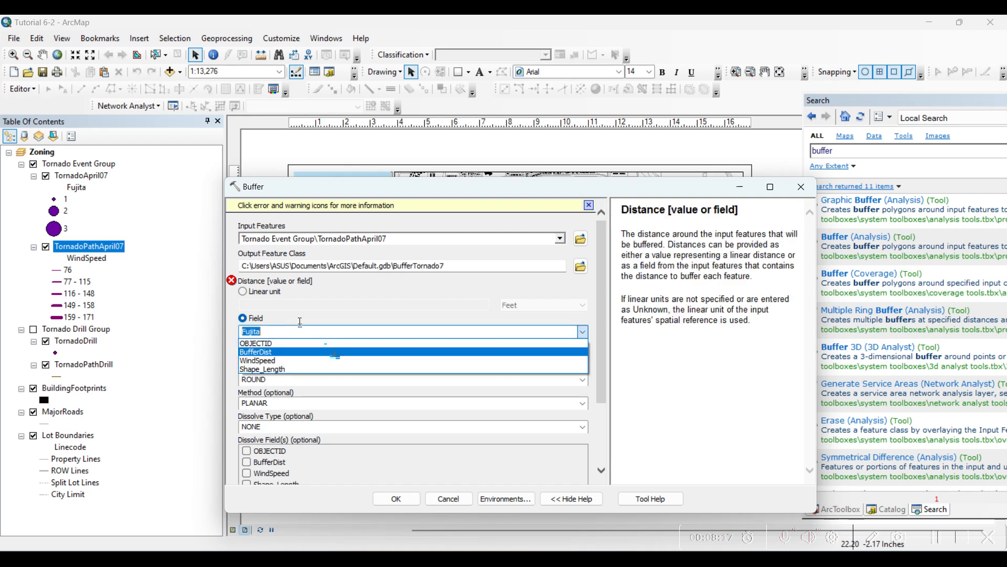
right_click(71, 247)
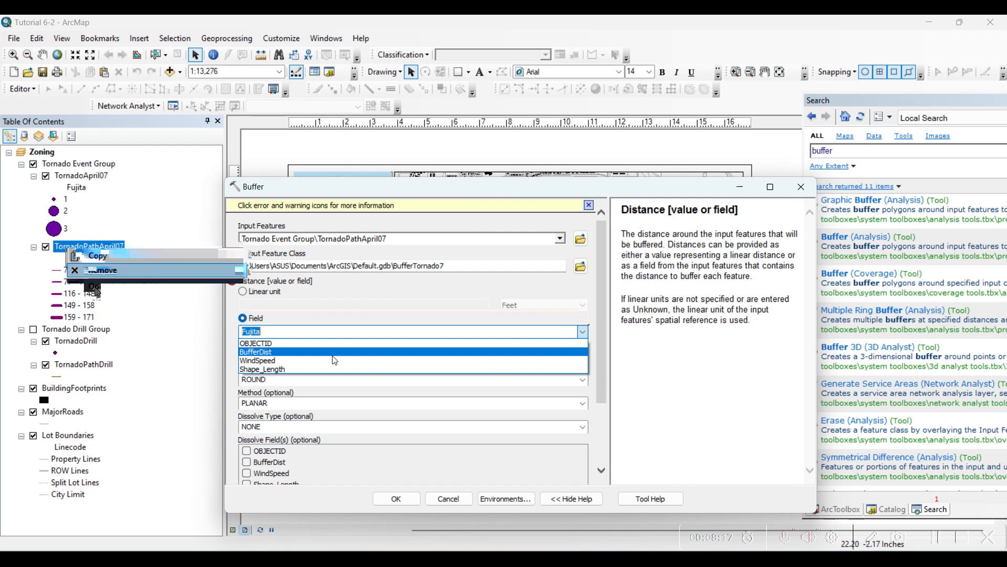
click(97, 288)
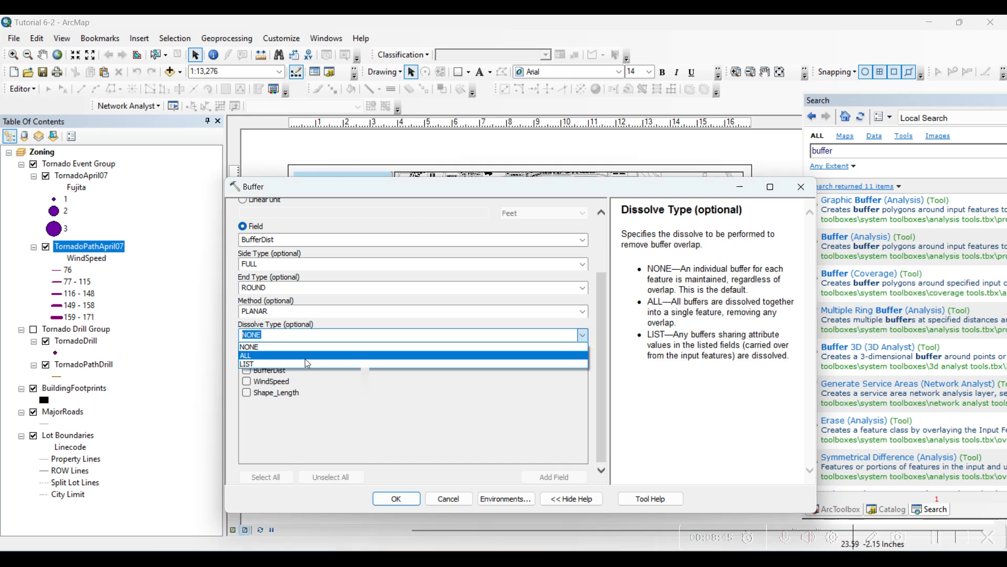
click(307, 356)
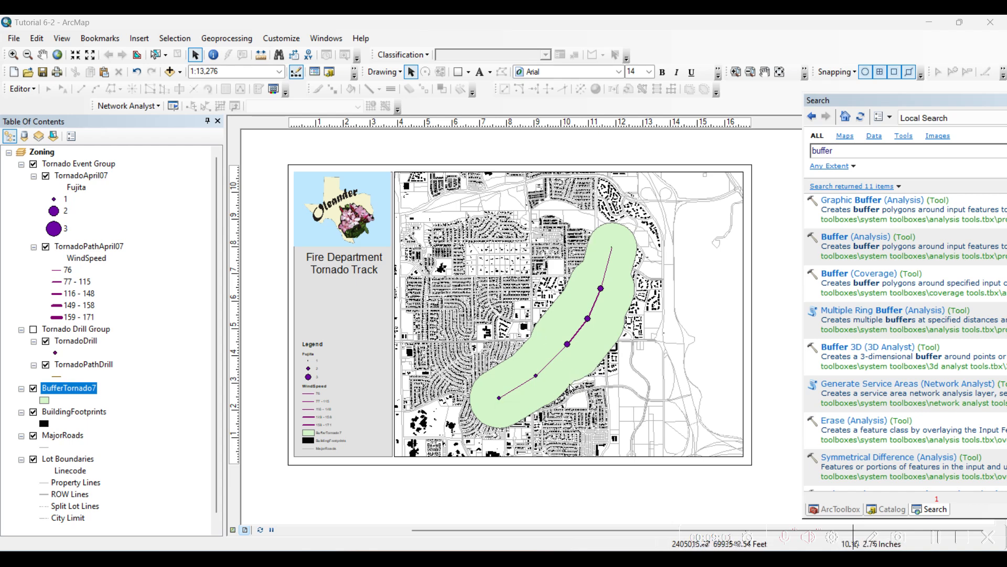
- Set the BufferTornado7 layer's transparency to 50 percent in its layer properties
right_click(80, 389)
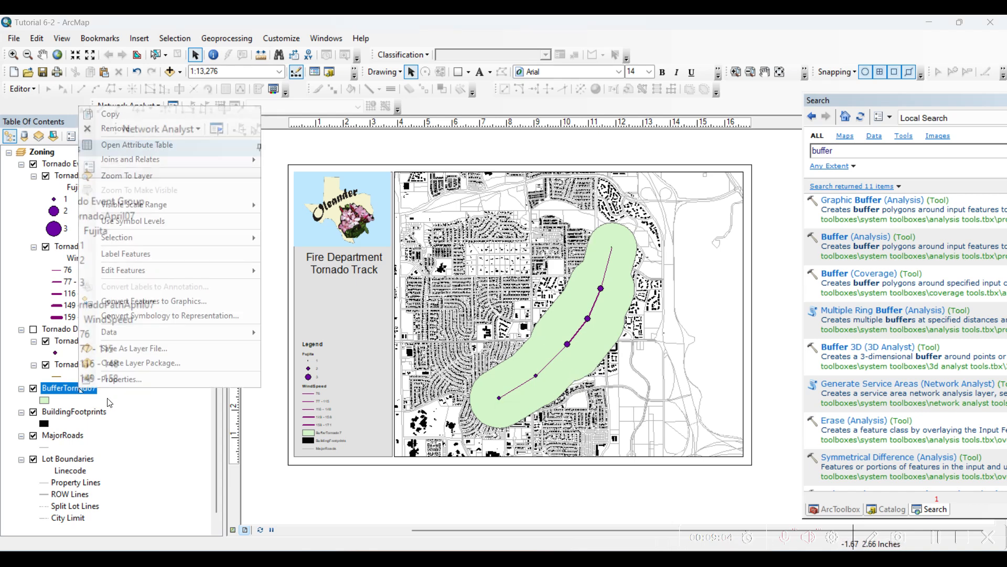
click(121, 380)
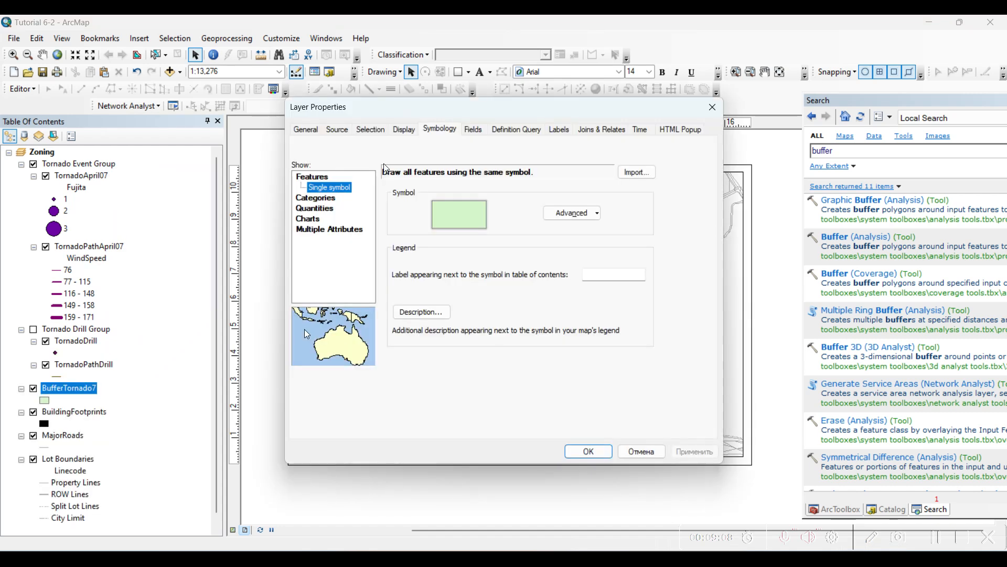
click(404, 129)
drag(401, 158, 427, 160)
text(50)
- Give the BufferTornado7 layer the Rose fill symbol and apply the layer properties
click(438, 129)
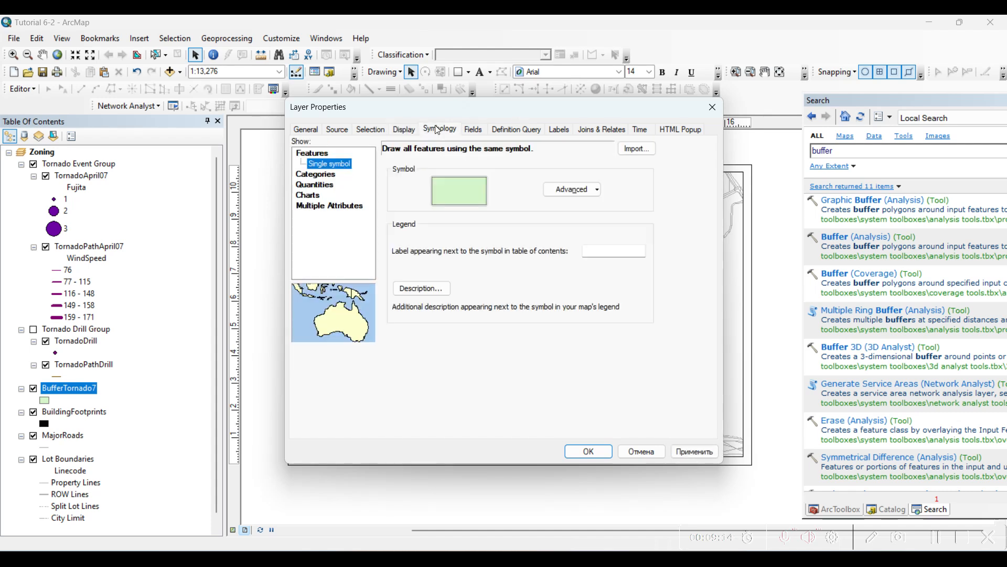
click(459, 190)
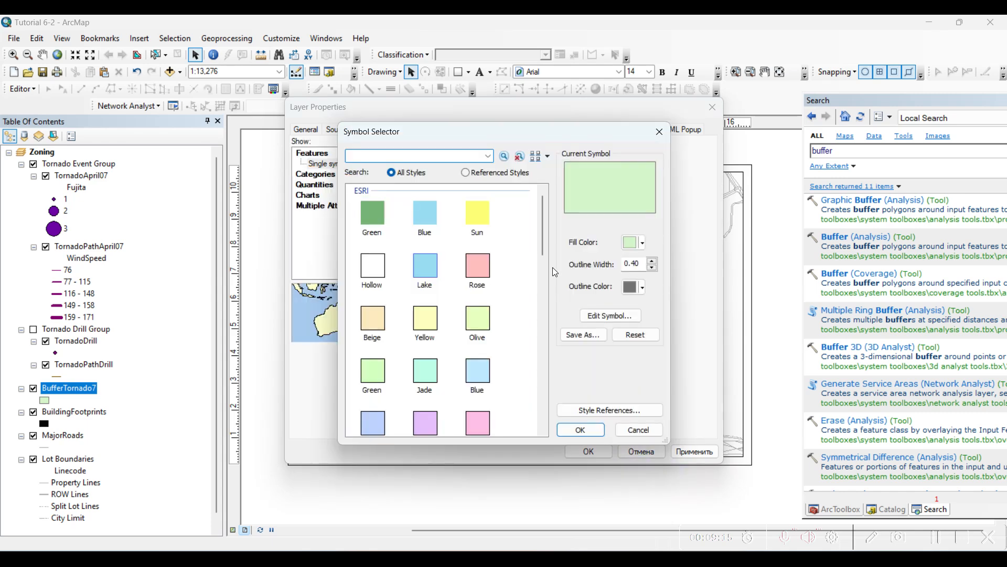
click(485, 273)
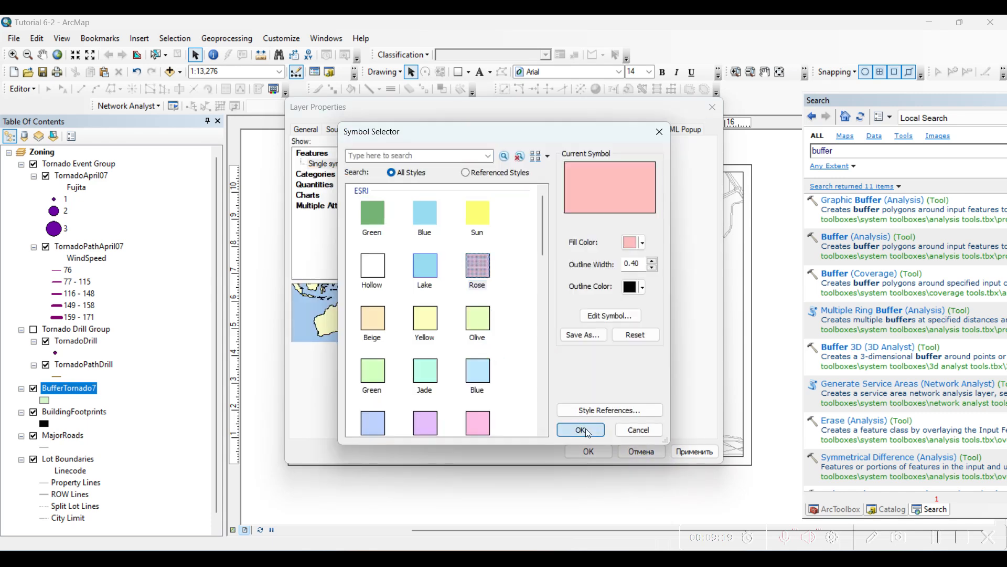
click(586, 428)
click(590, 451)
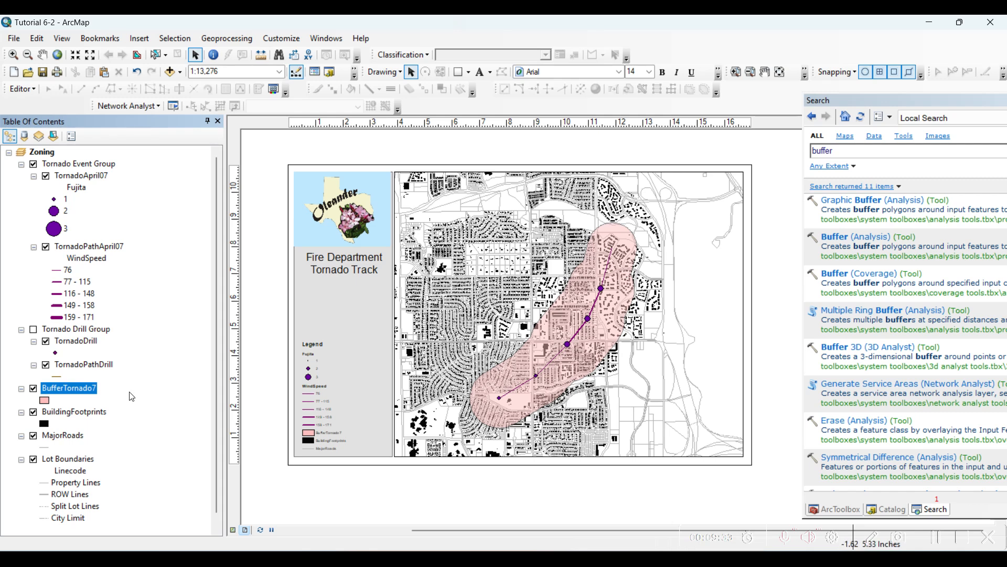
- Examine the BuildingFootprints attribute table, close it, and switch the layer off and on to compare the map
right_click(86, 412)
click(146, 167)
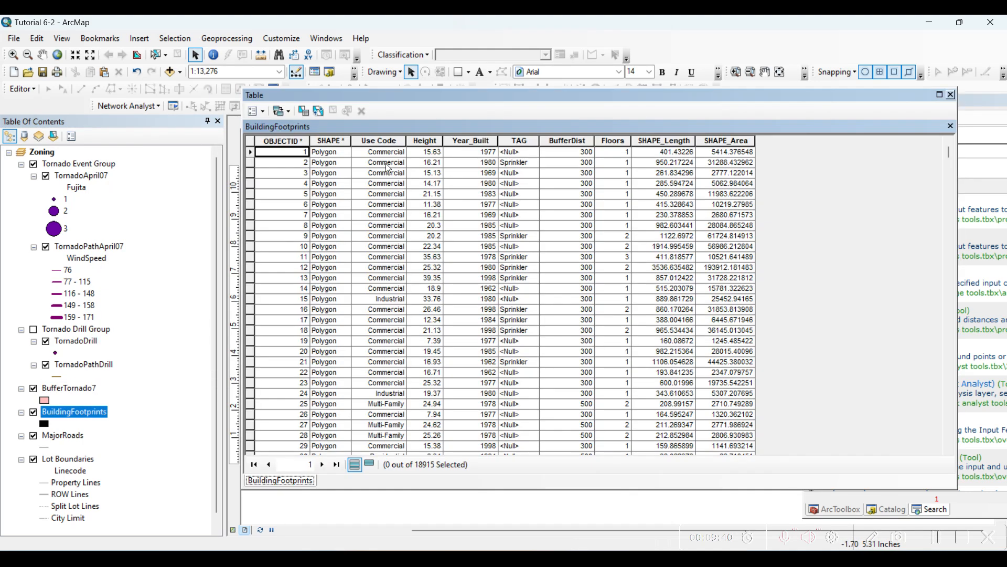
scroll(386, 303, down, 8)
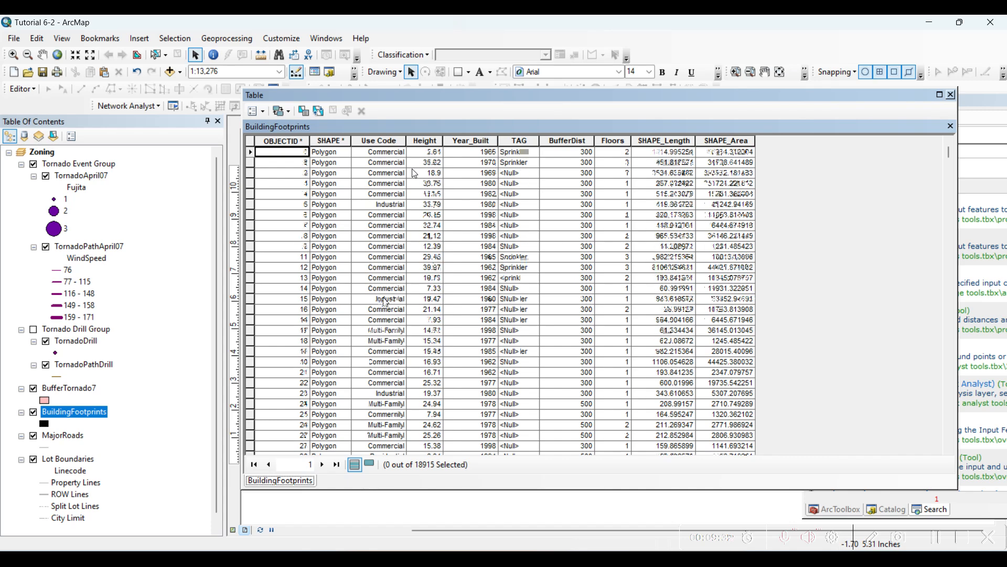
scroll(386, 303, down, 20)
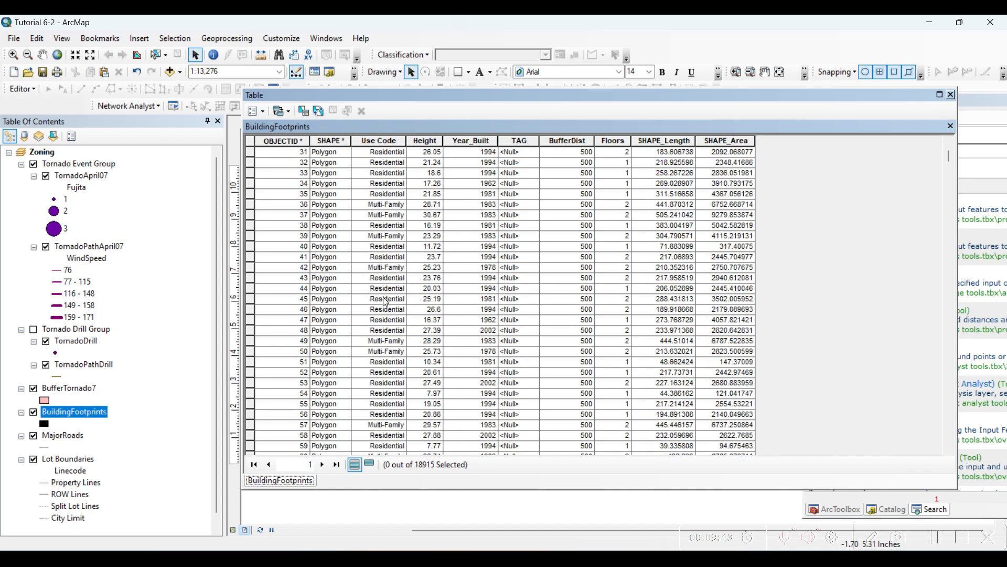
scroll(383, 297, down, 20)
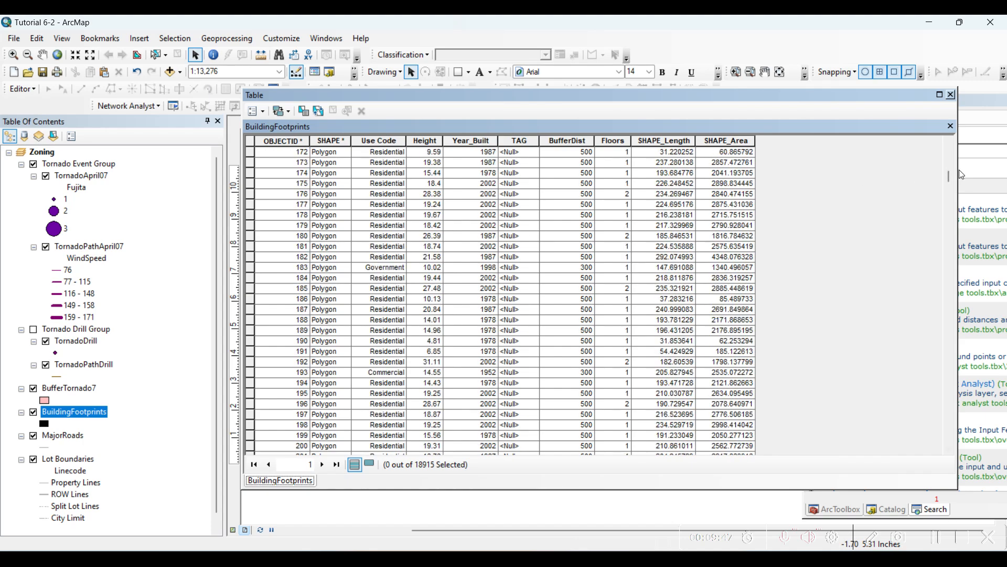
drag(949, 177, 953, 122)
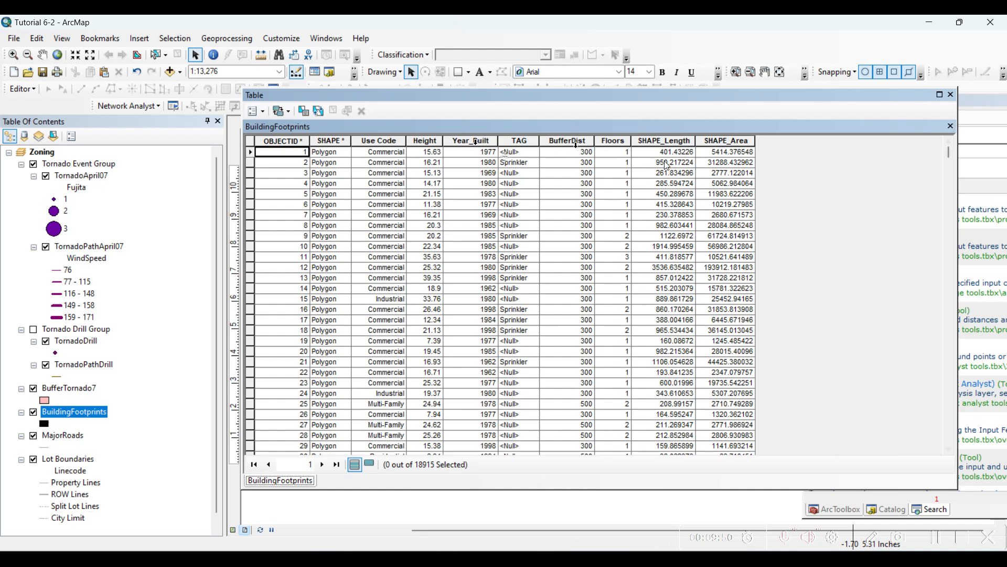
click(951, 95)
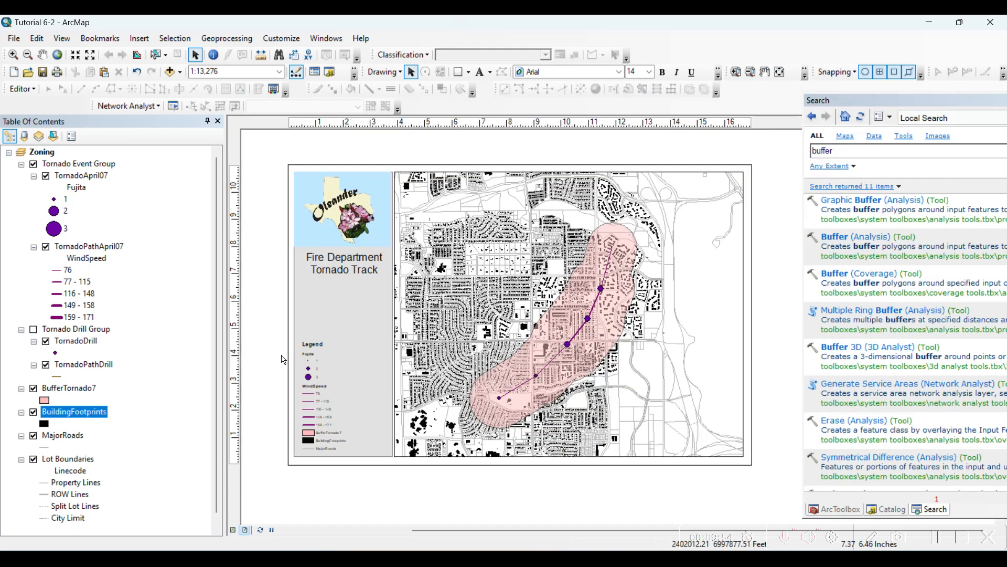
click(33, 412)
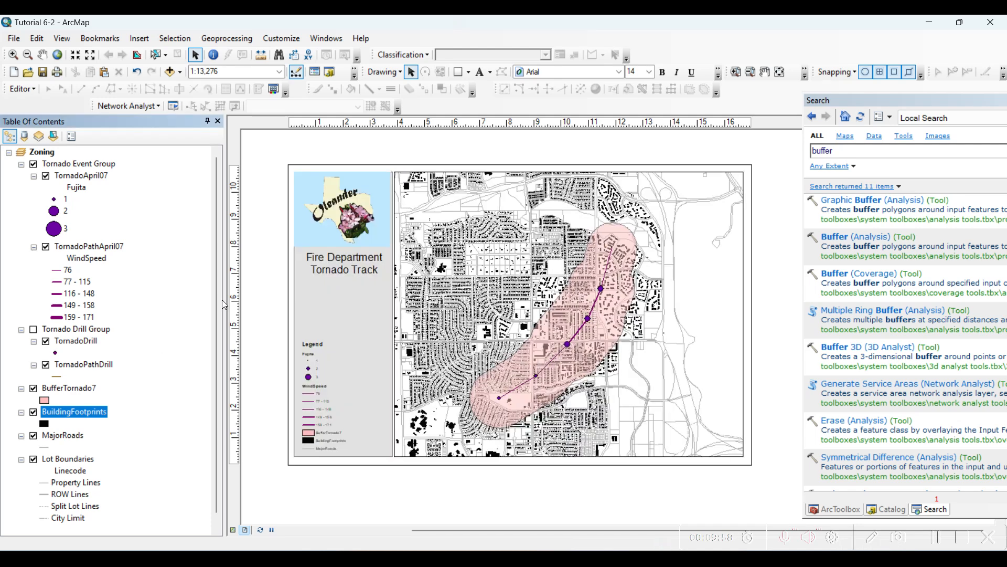
- Select by location the BuildingFootprints features that intersect the BufferTornado7 source layer
click(190, 40)
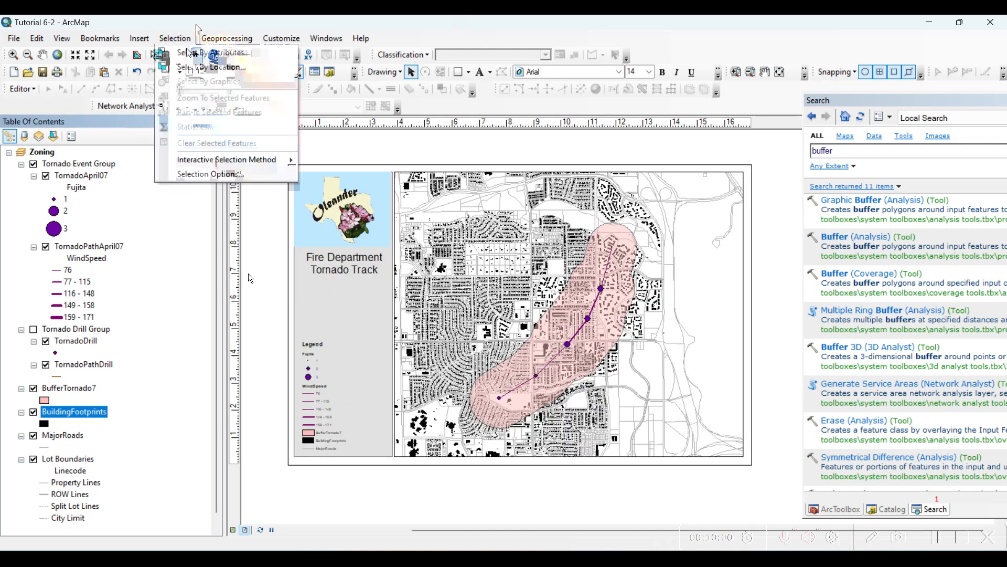
click(189, 69)
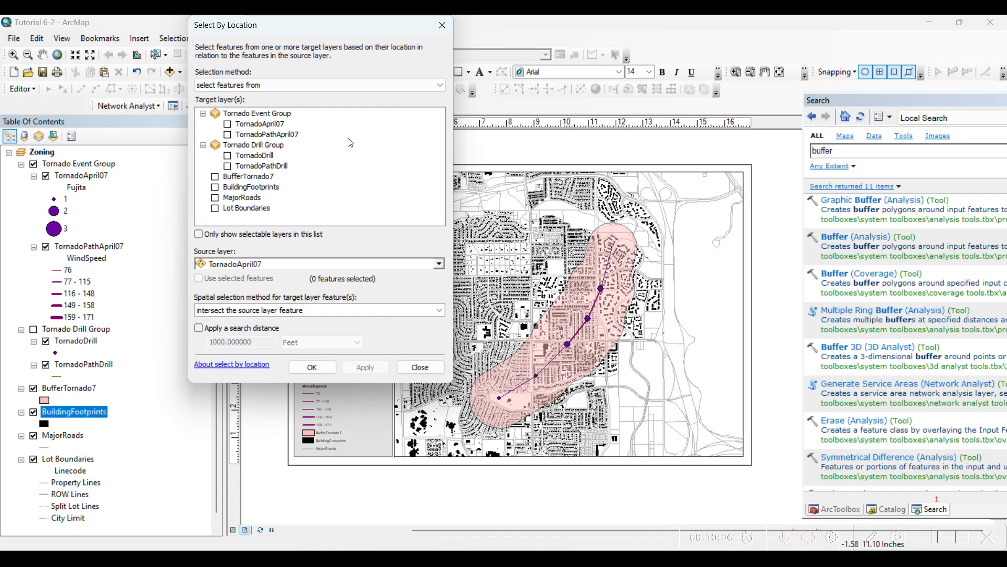
click(215, 188)
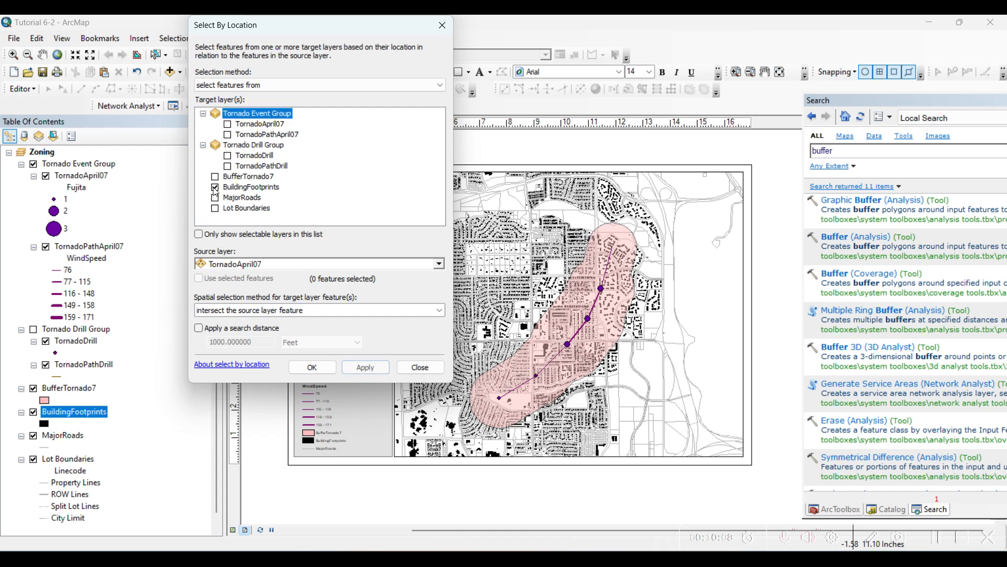
click(243, 189)
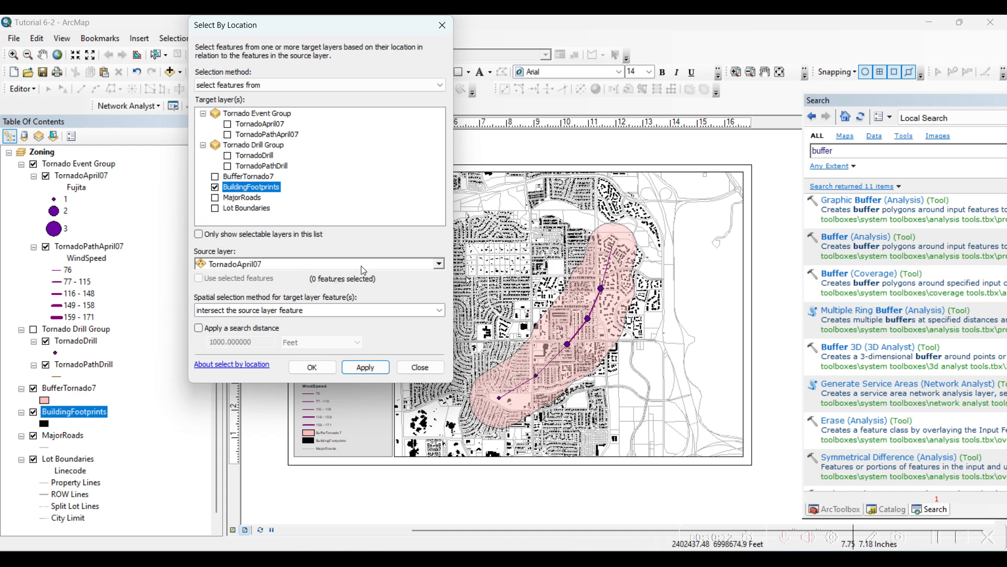
click(438, 263)
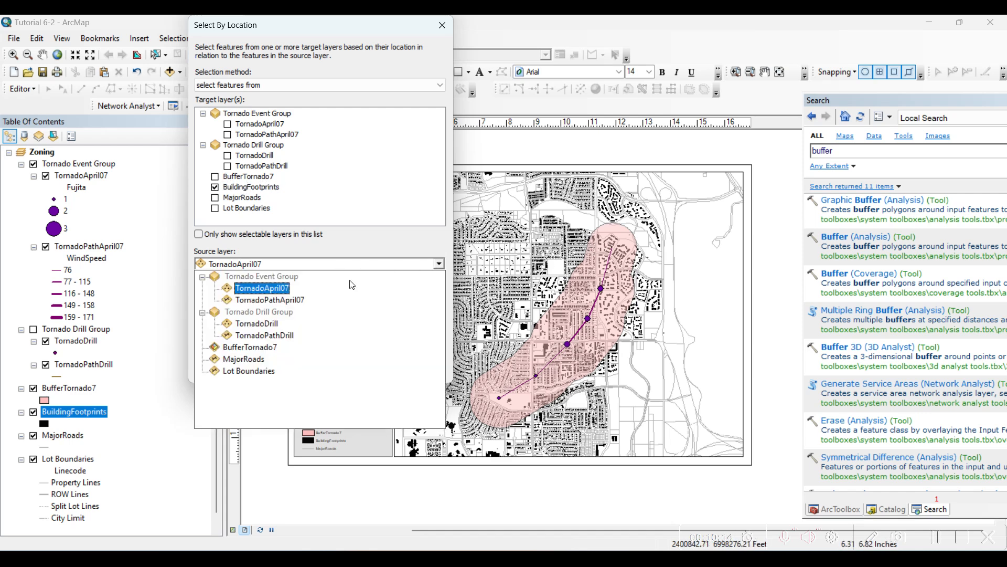
click(264, 348)
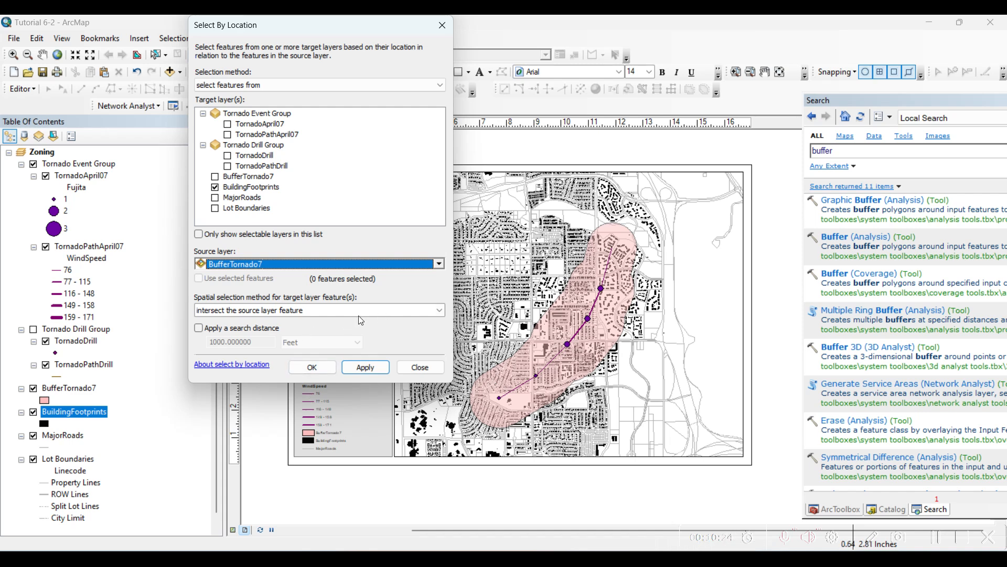
click(319, 369)
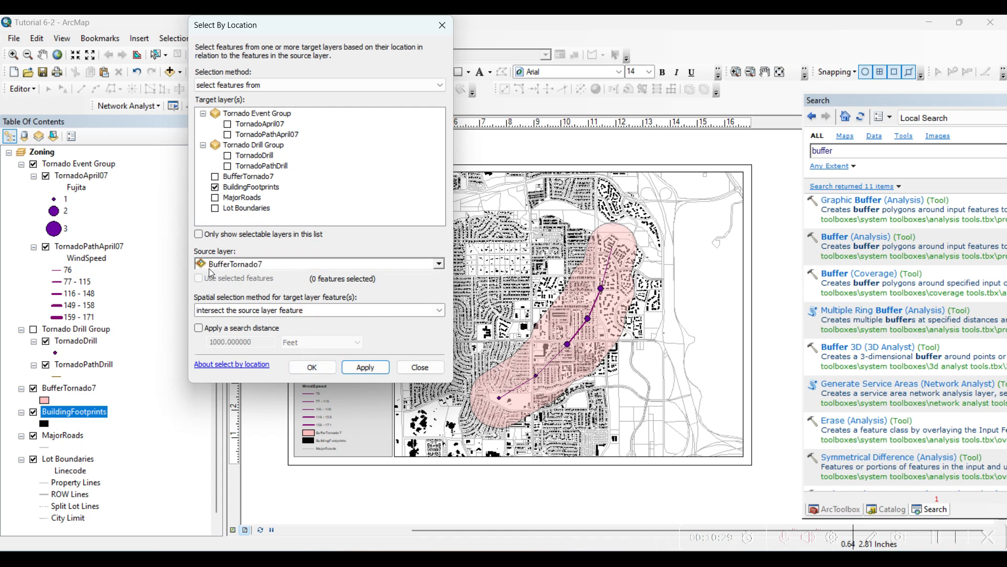
click(246, 188)
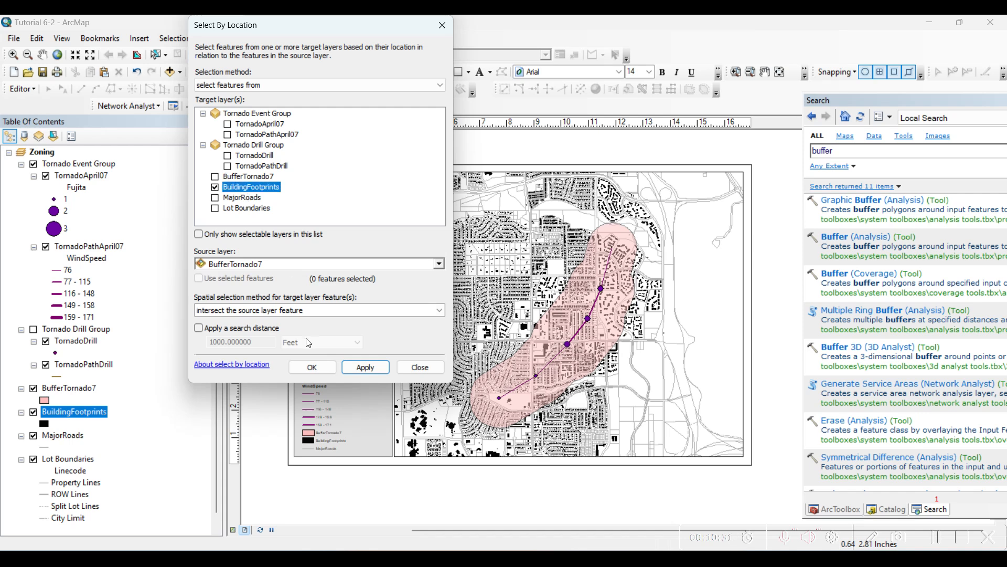
click(313, 369)
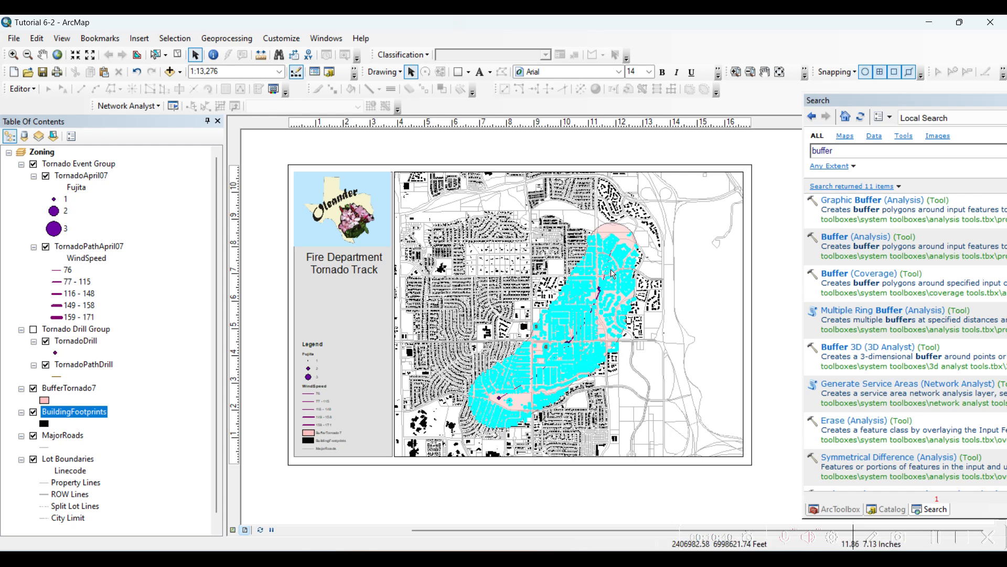
- Open the BuildingFootprints attribute table, show only the selected records, and look through them
right_click(92, 409)
click(142, 165)
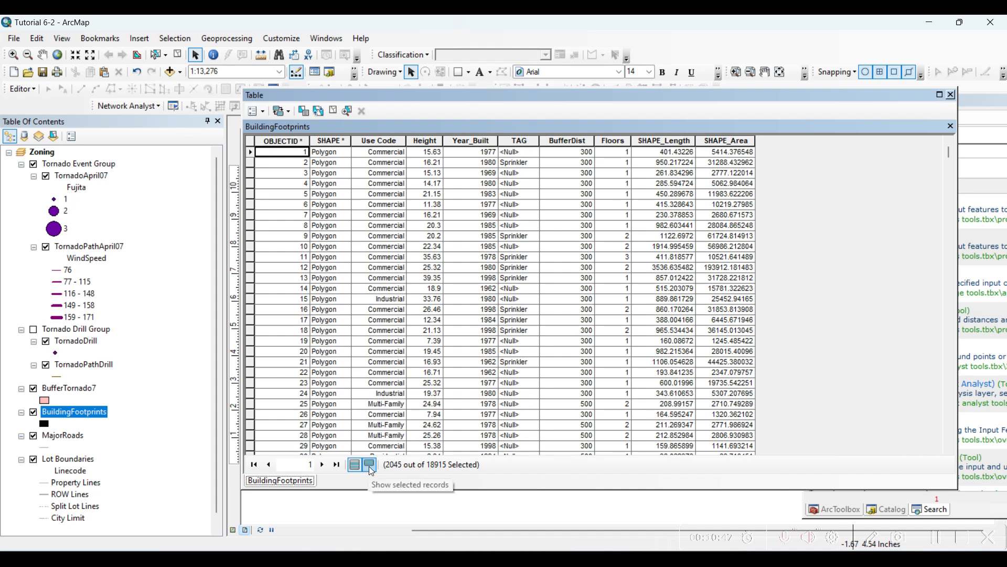
click(369, 465)
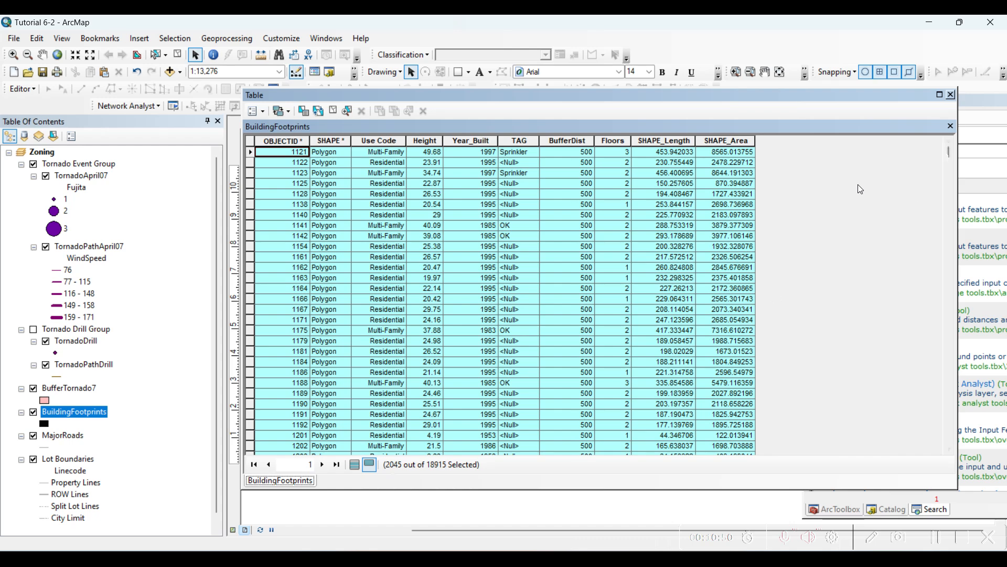
mouse_move(949, 154)
mouse_down()
mouse_move(942, 208)
mouse_move(950, 145)
mouse_up()
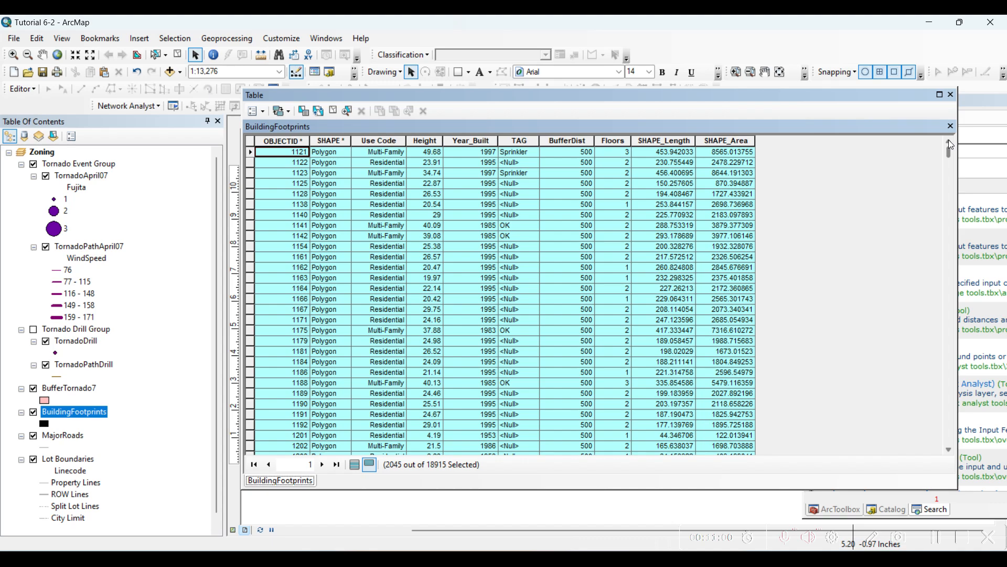
mouse_move(950, 145)
mouse_down()
mouse_move(931, 213)
mouse_move(929, 187)
mouse_move(939, 189)
mouse_move(939, 219)
mouse_move(945, 152)
mouse_up()
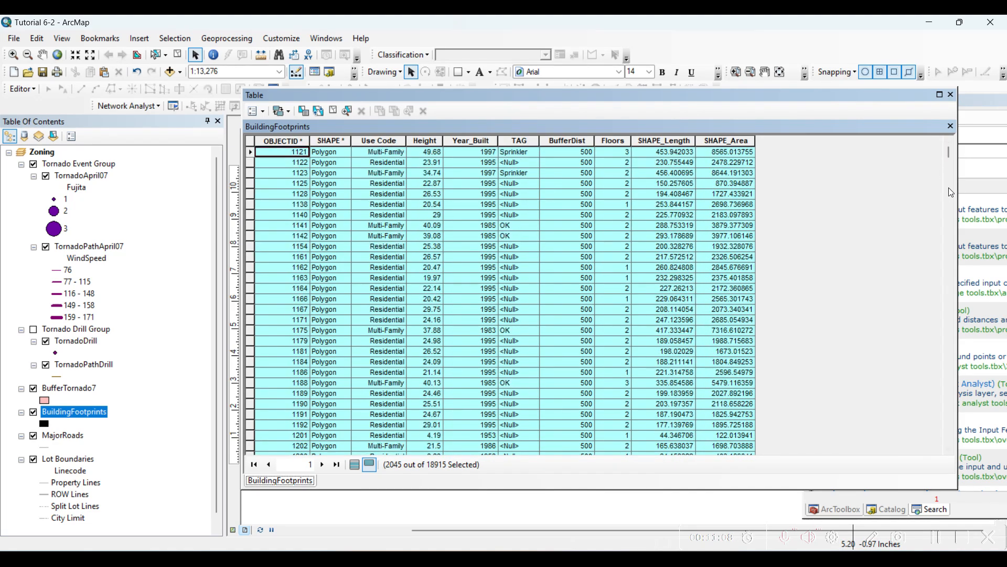
click(944, 541)
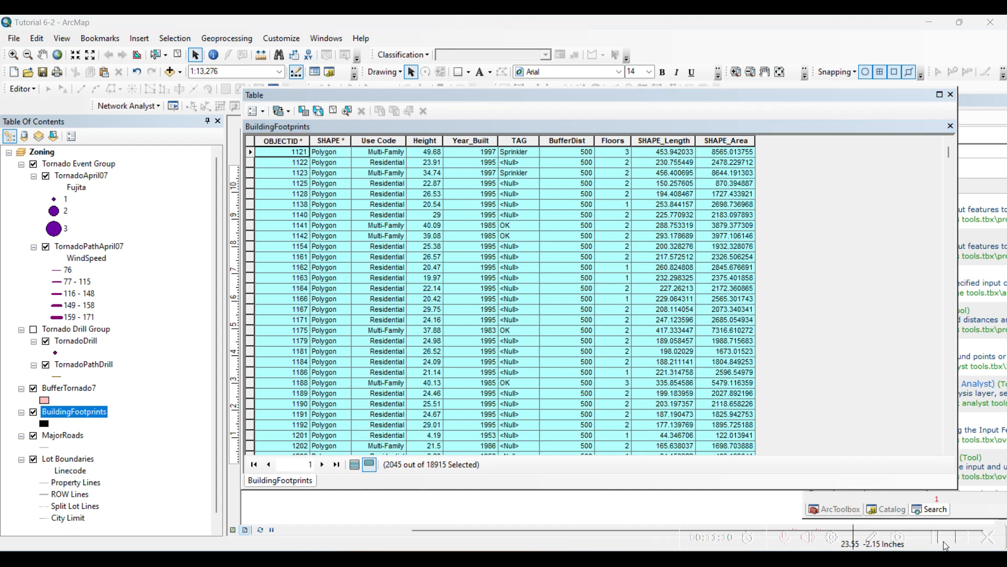
- Summarize the Use Code field for the selected records only and add the result table to the map
click(373, 140)
click(373, 141)
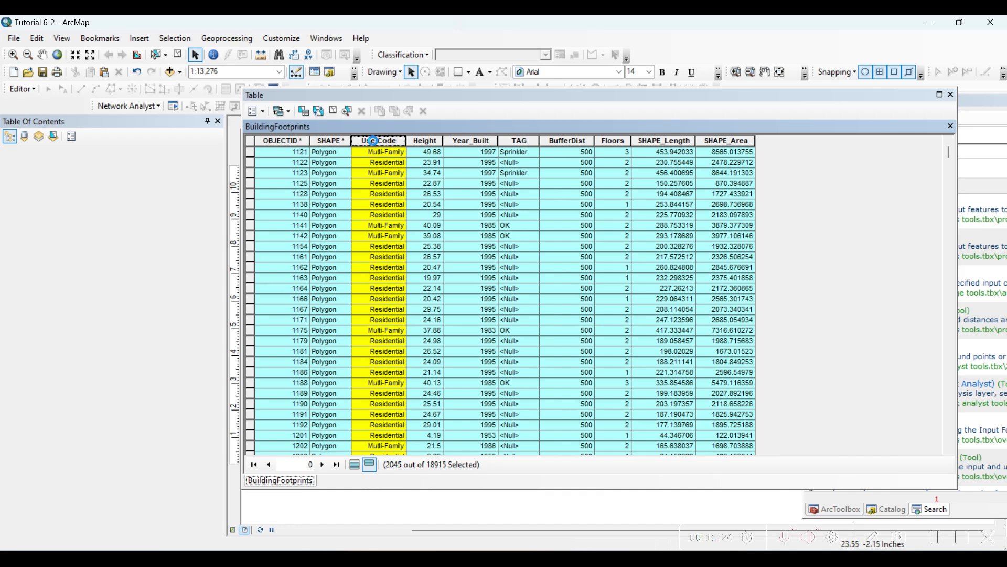
right_click(373, 141)
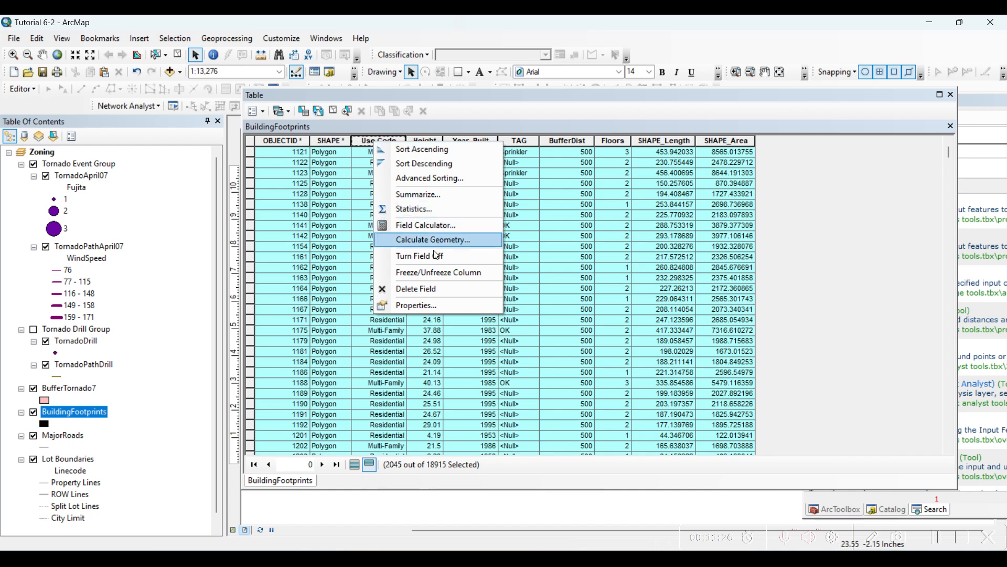
click(421, 196)
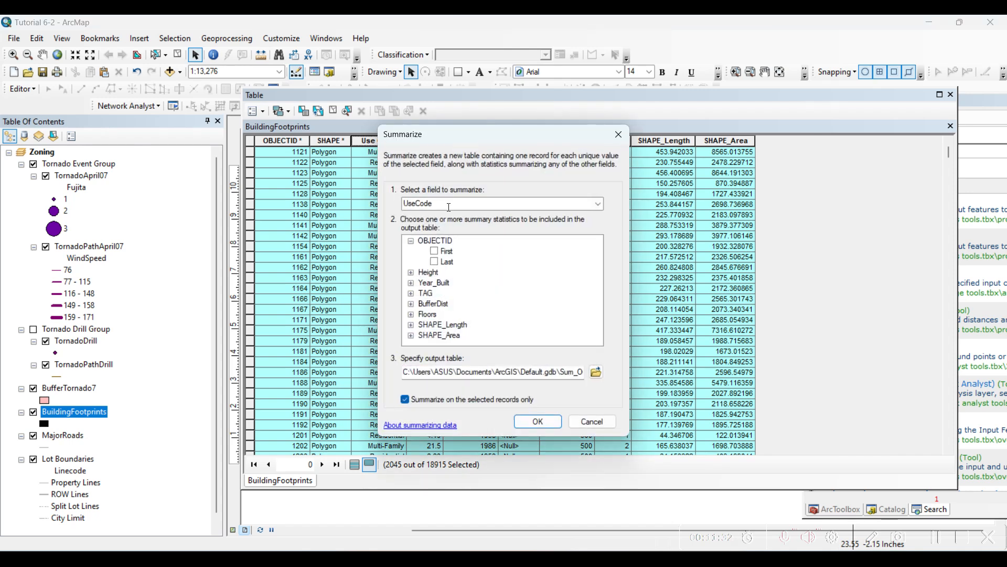
click(442, 199)
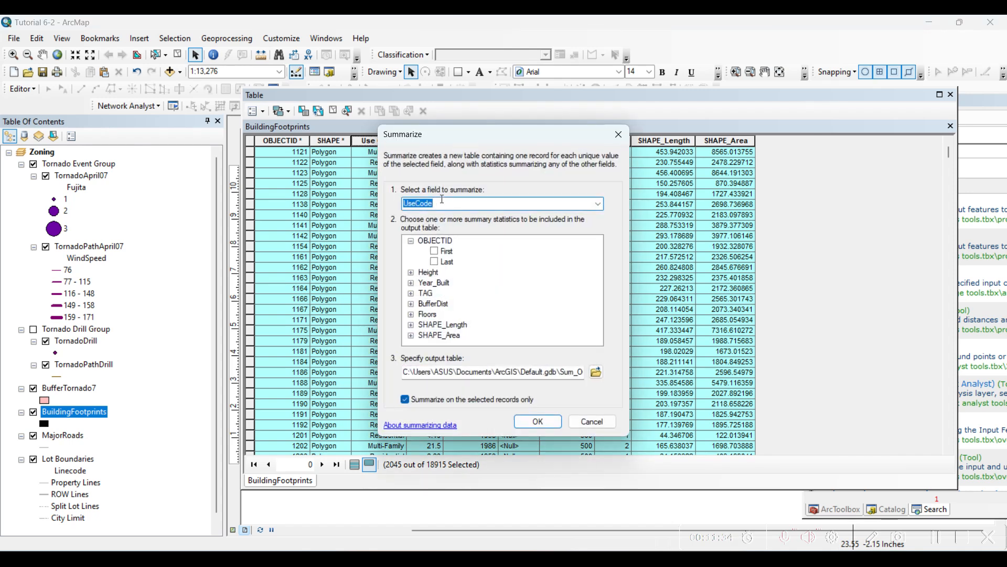
drag(440, 140, 531, 117)
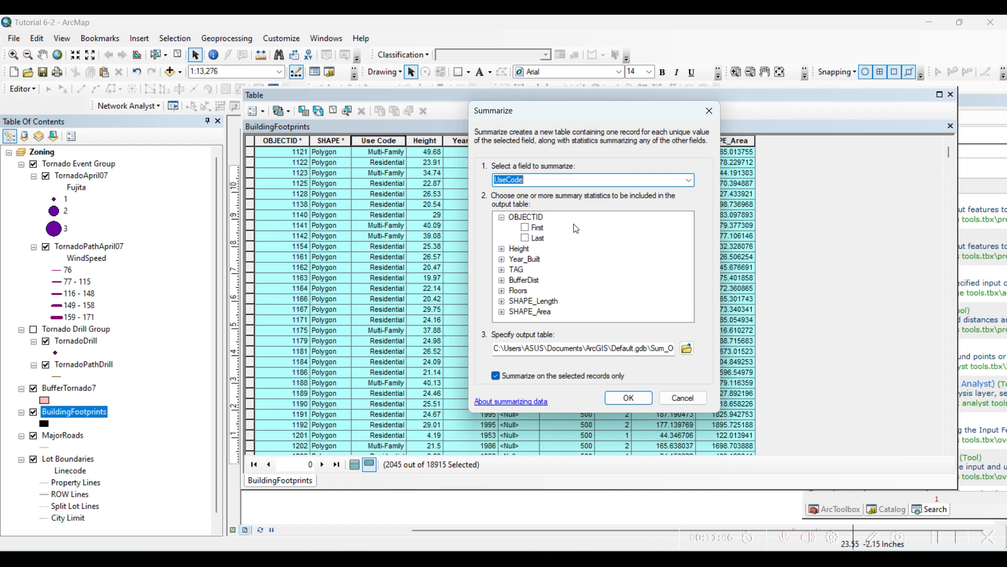
click(629, 402)
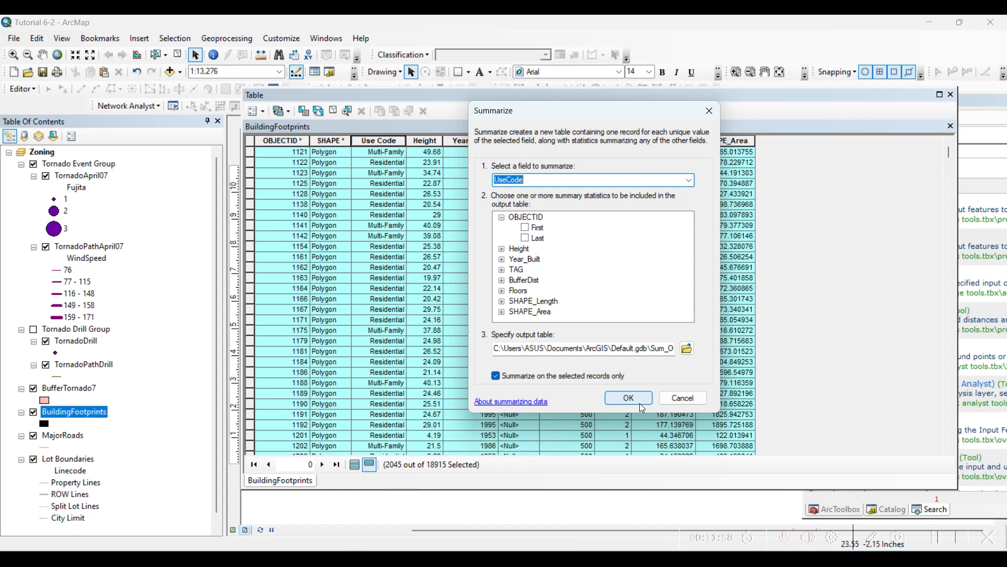
click(625, 397)
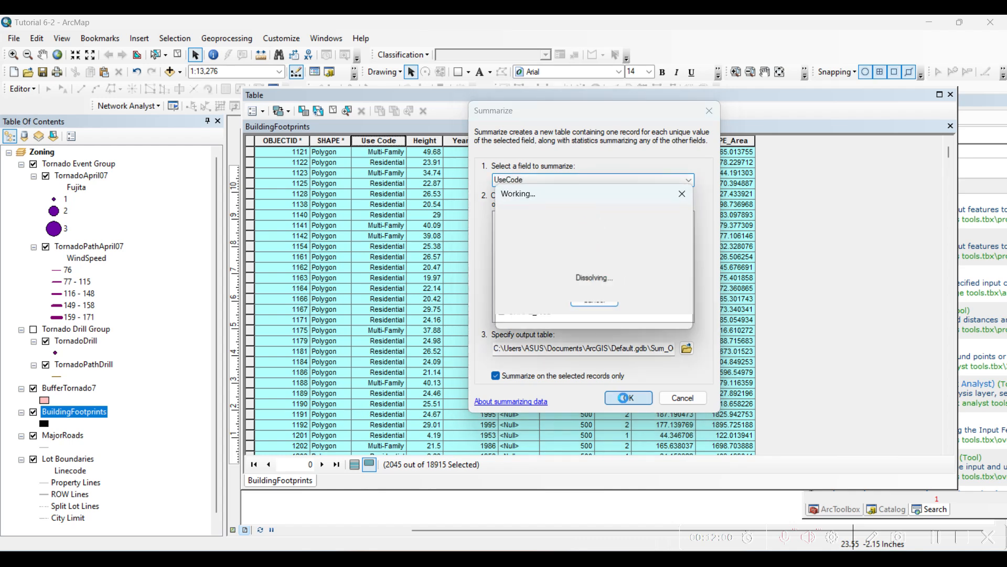
click(533, 335)
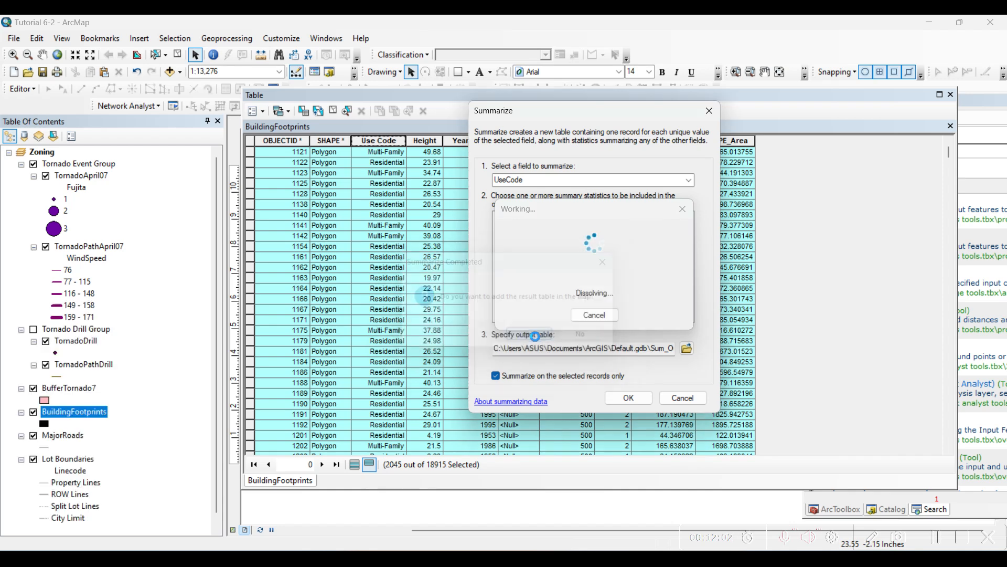
- Open the new summary table from the table of contents and examine the building counts per use code
scroll(138, 455, down, 2)
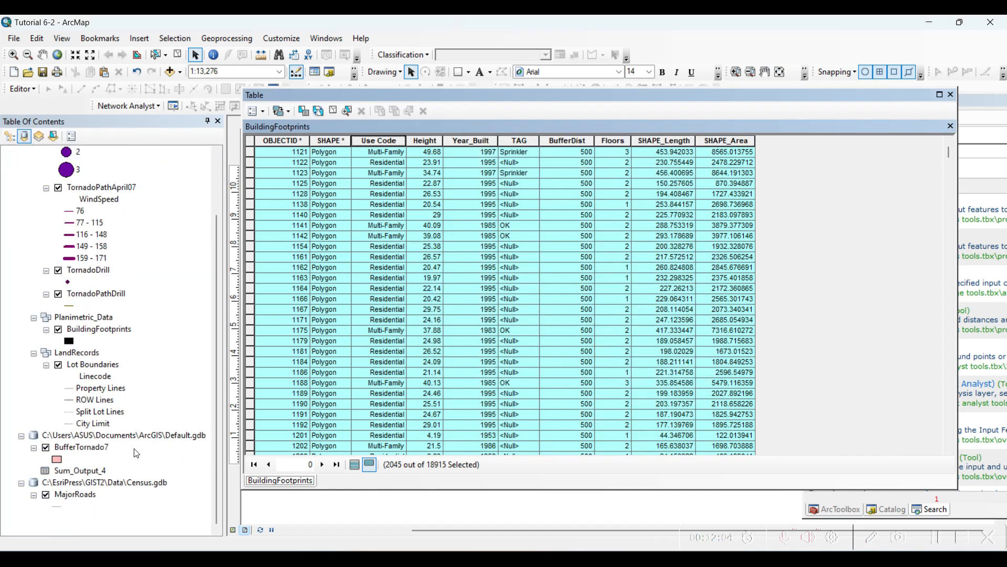
right_click(80, 471)
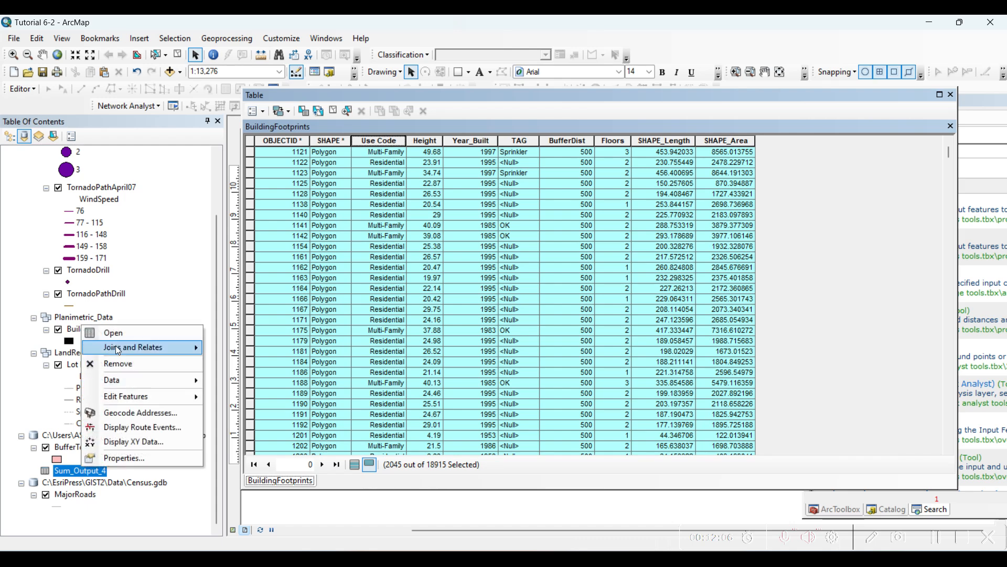
click(121, 334)
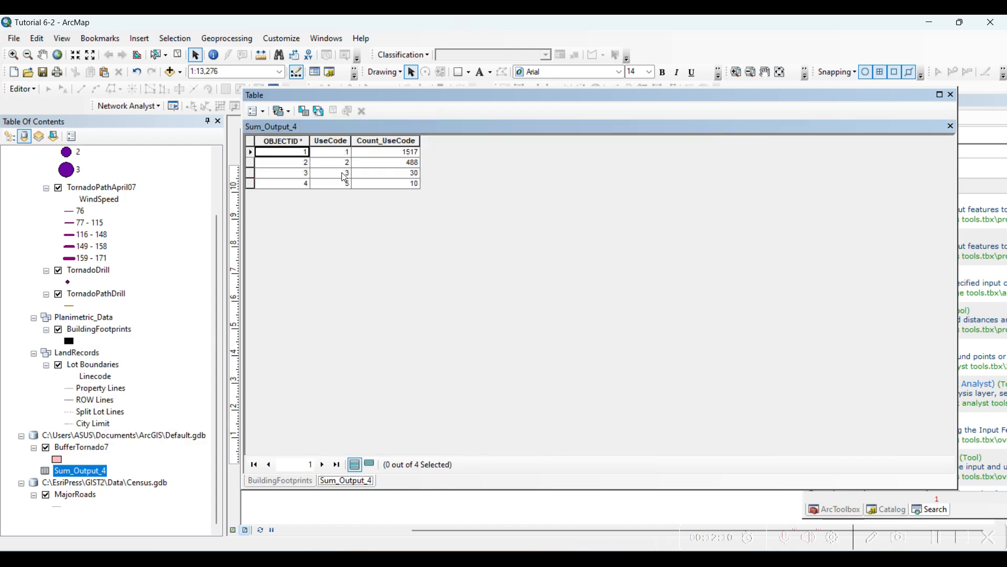
click(291, 481)
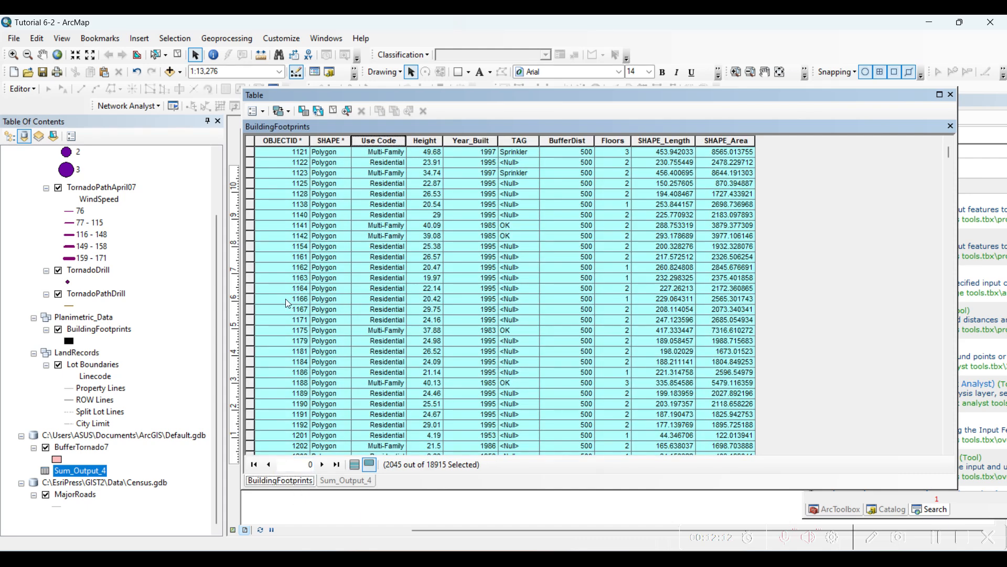
right_click(92, 334)
click(126, 317)
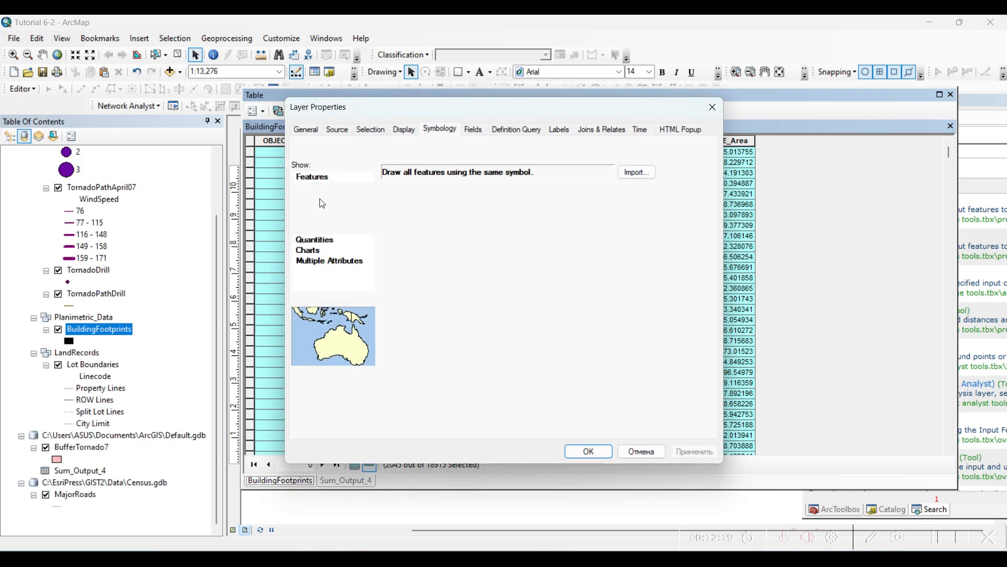
click(320, 200)
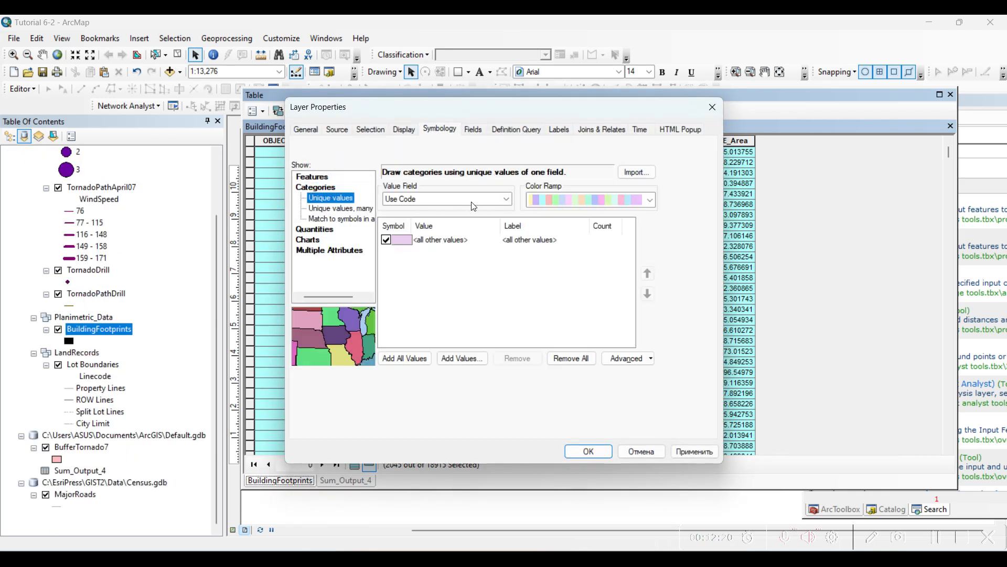
click(387, 240)
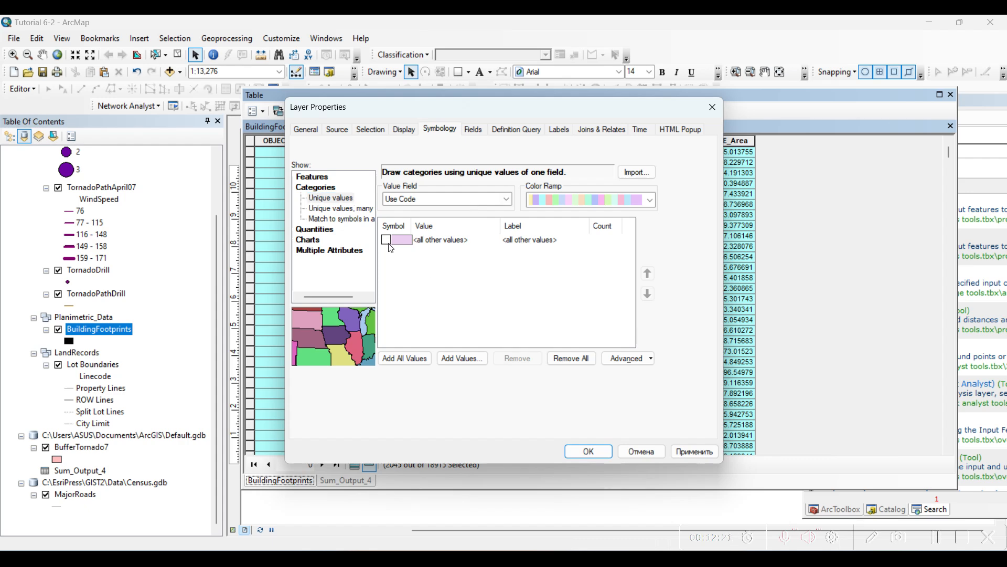
click(407, 357)
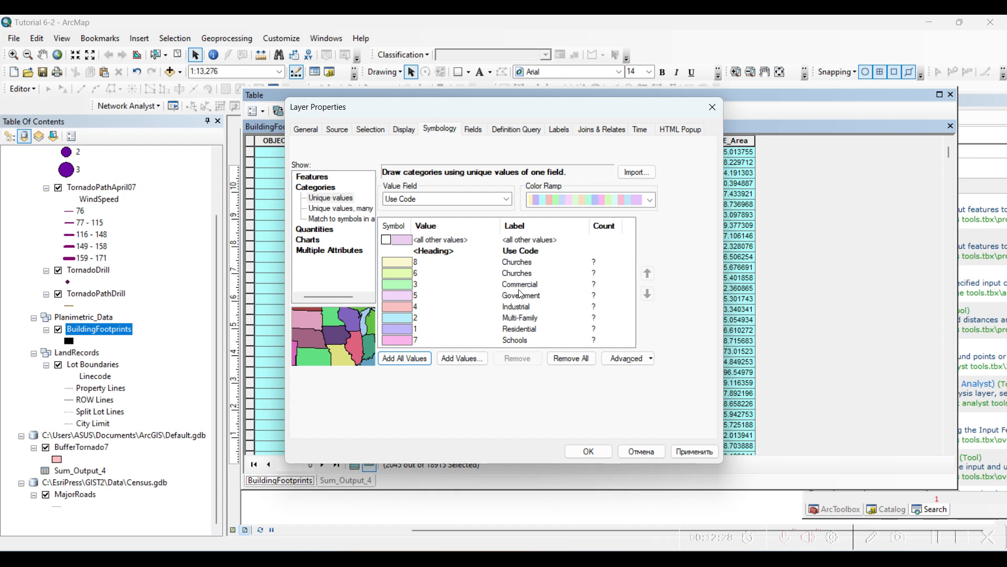
drag(477, 108, 768, 84)
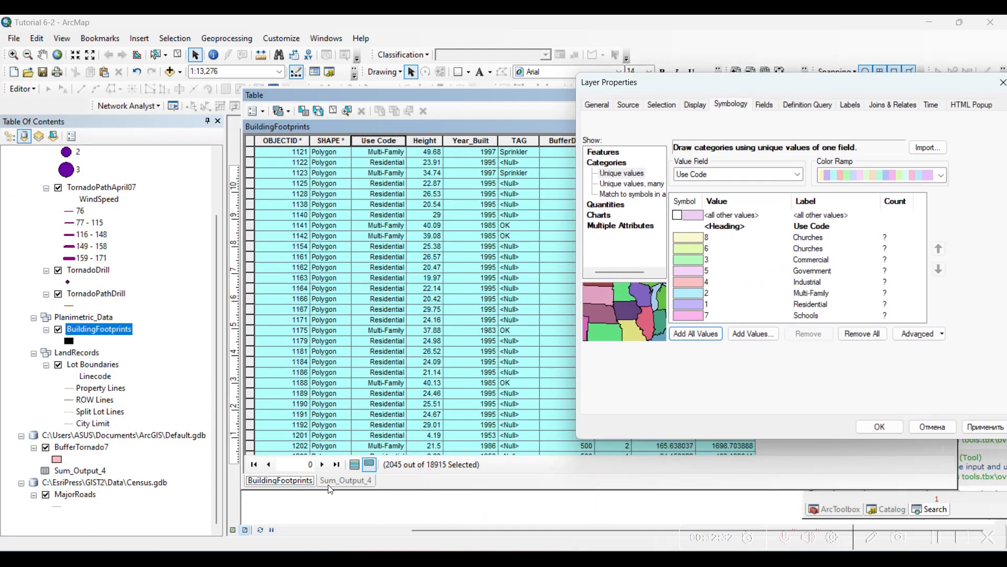
click(925, 426)
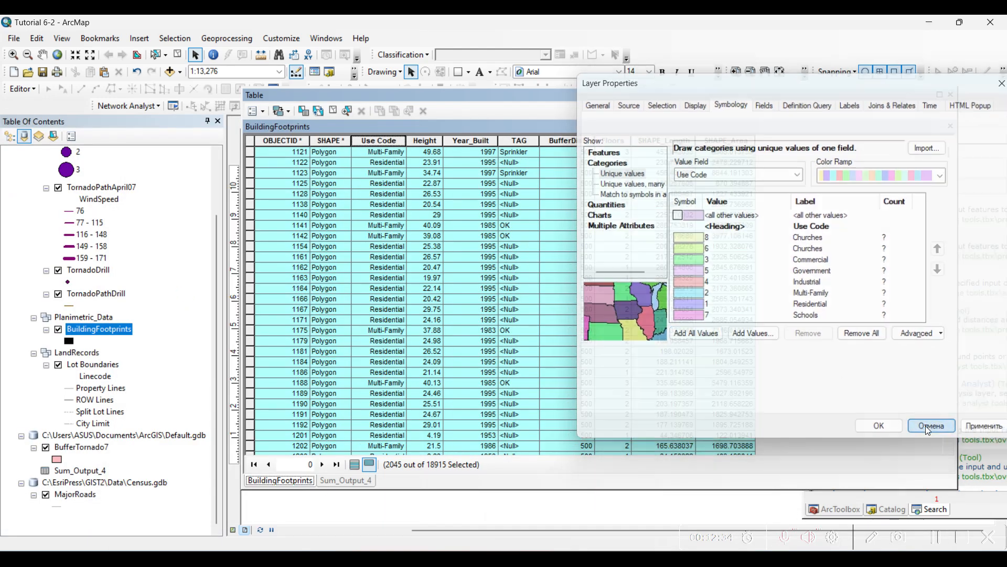
- Show the summary table and list all unique Use Code values in the BuildingFootprints symbology settings beside it
click(349, 480)
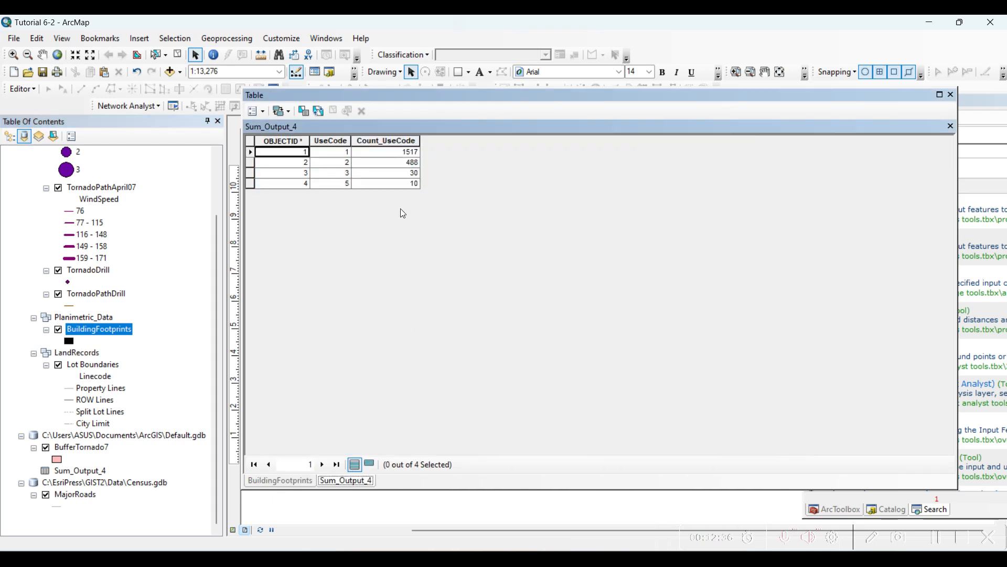
right_click(120, 329)
click(147, 317)
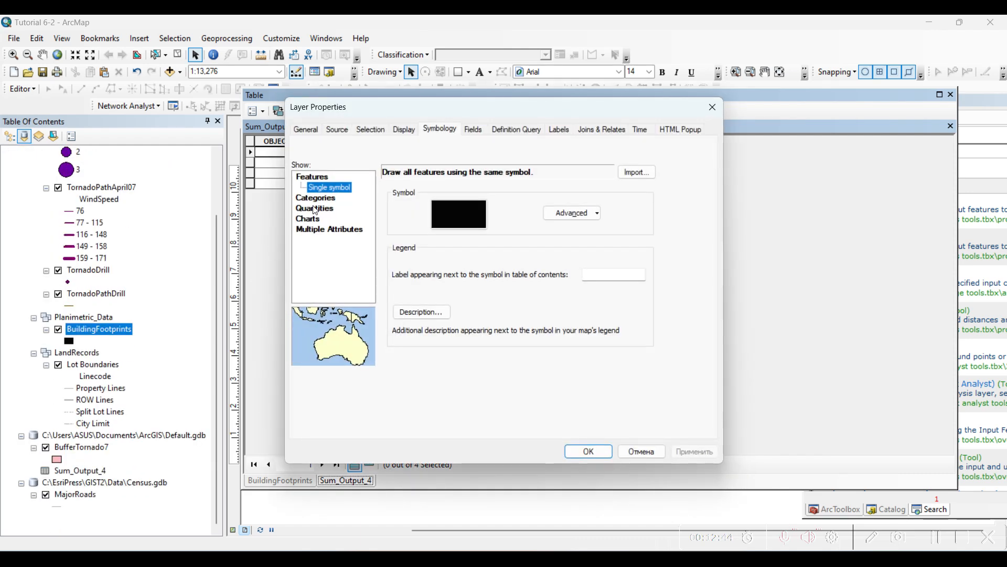
click(320, 199)
click(404, 358)
drag(499, 118, 755, 85)
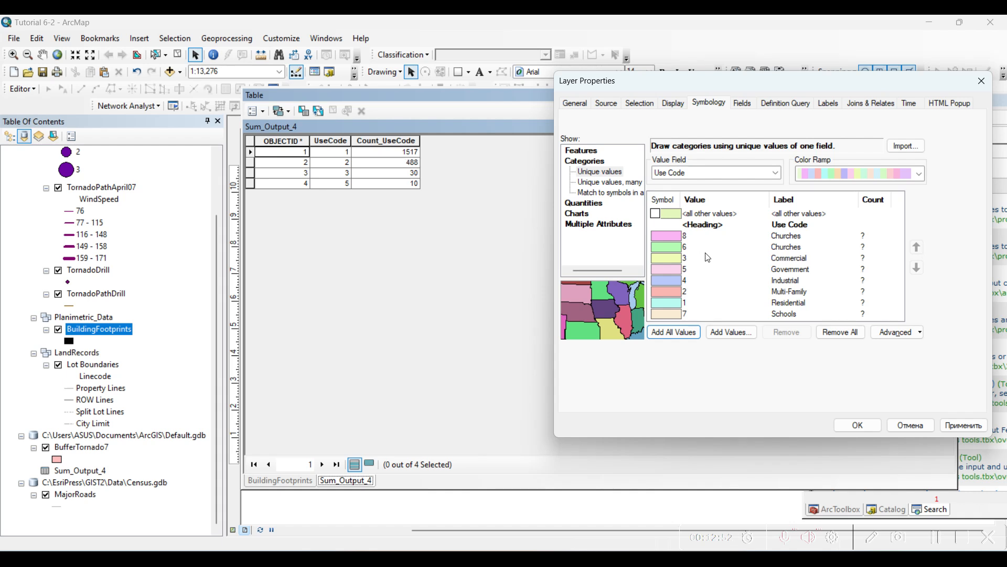
- Match the UseCode numbers 1, 2, 3 and 5 in the summary table to their category labels, and close the layer properties without applying
click(793, 303)
click(792, 303)
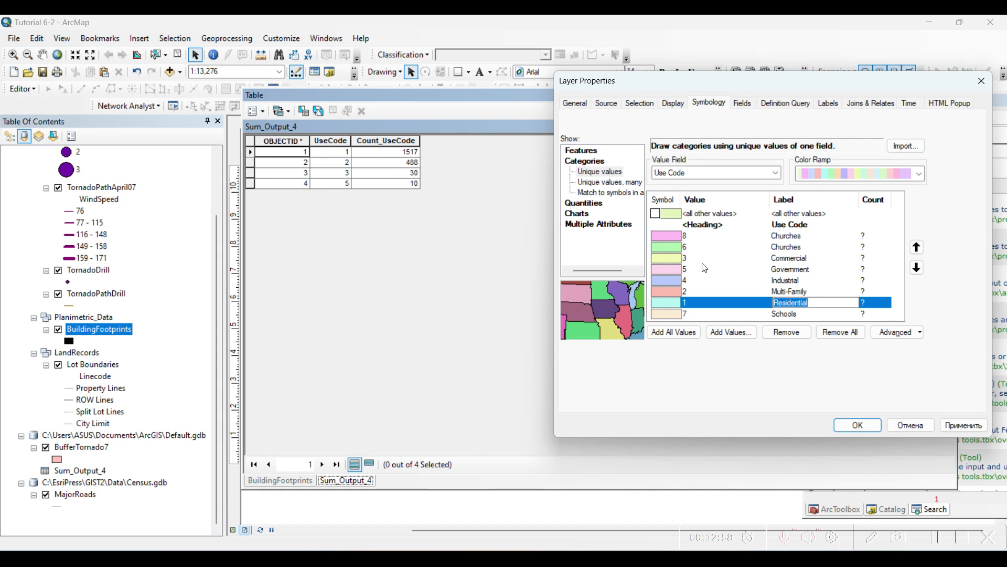
click(697, 288)
click(698, 288)
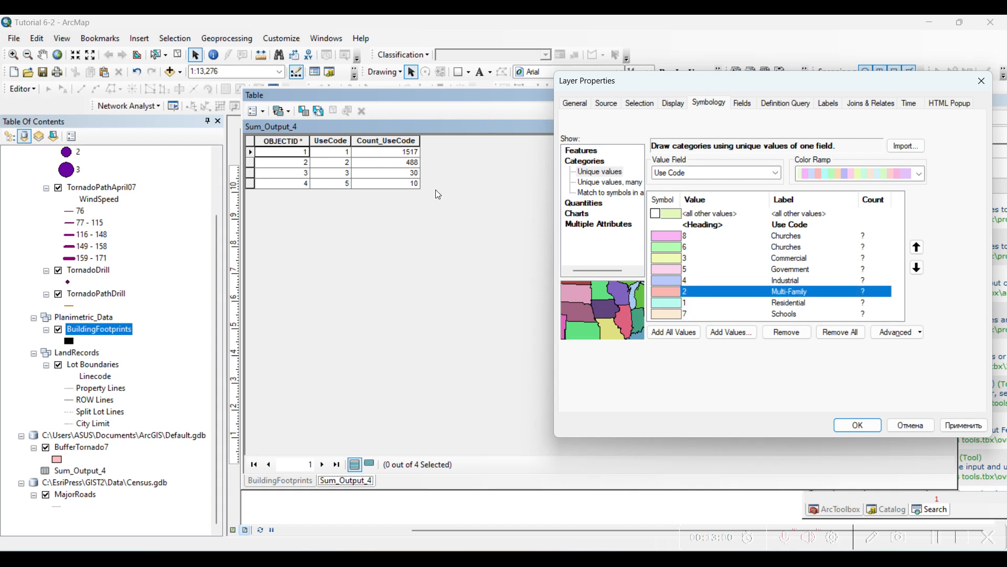
click(674, 259)
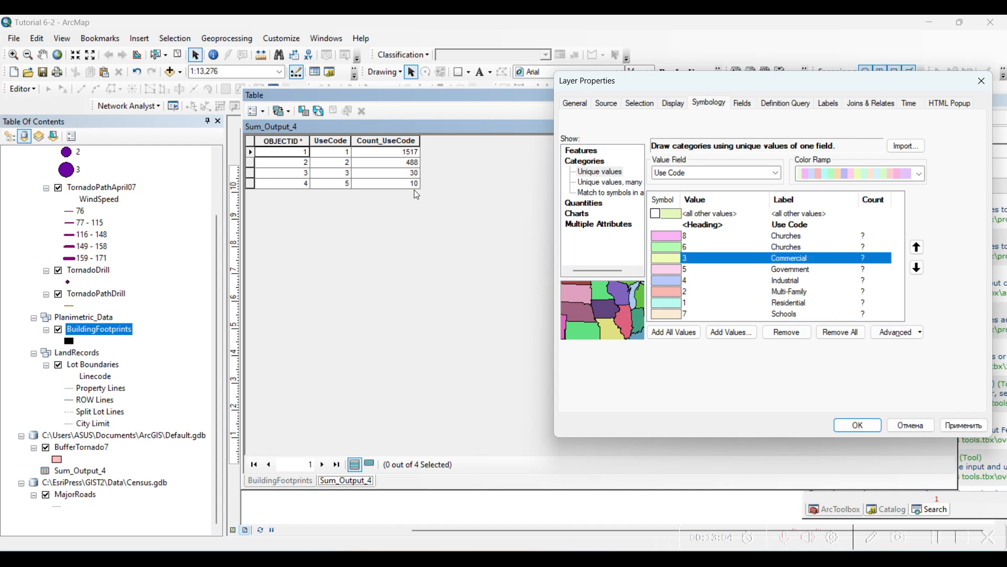
click(673, 270)
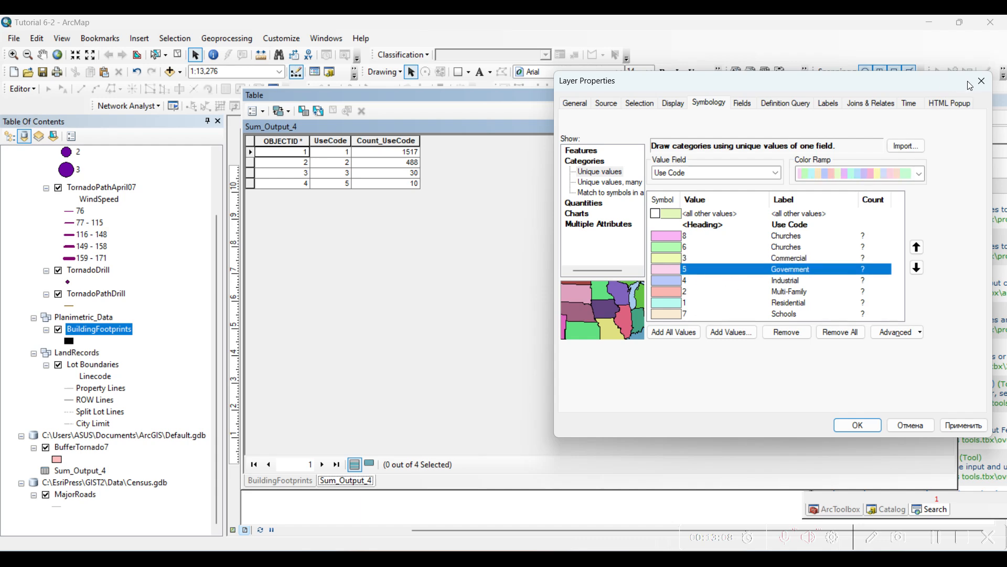
click(982, 81)
- Summarize the Year_Built field of BuildingFootprints for the selected records only and add the result table to the map
click(274, 480)
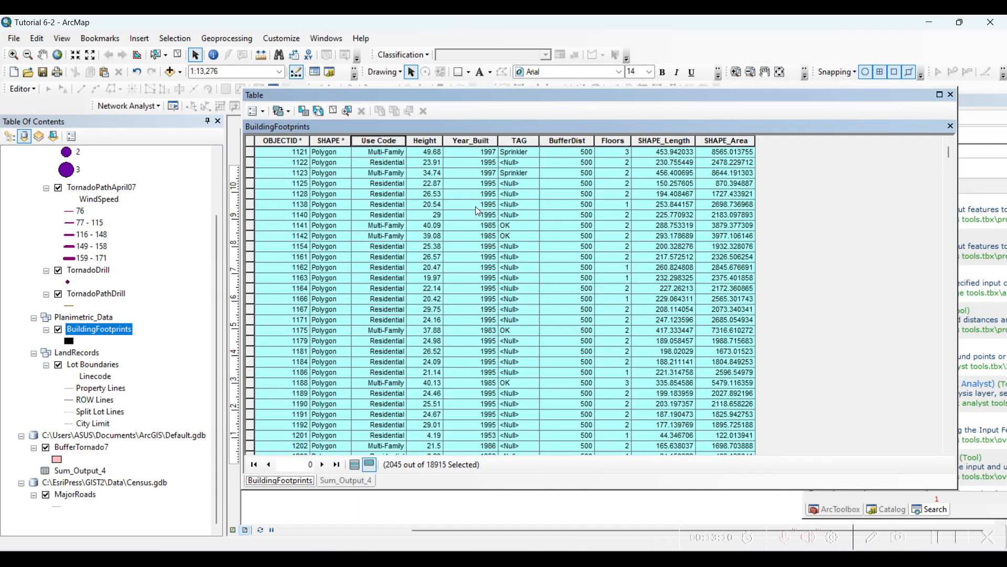
click(479, 143)
right_click(481, 143)
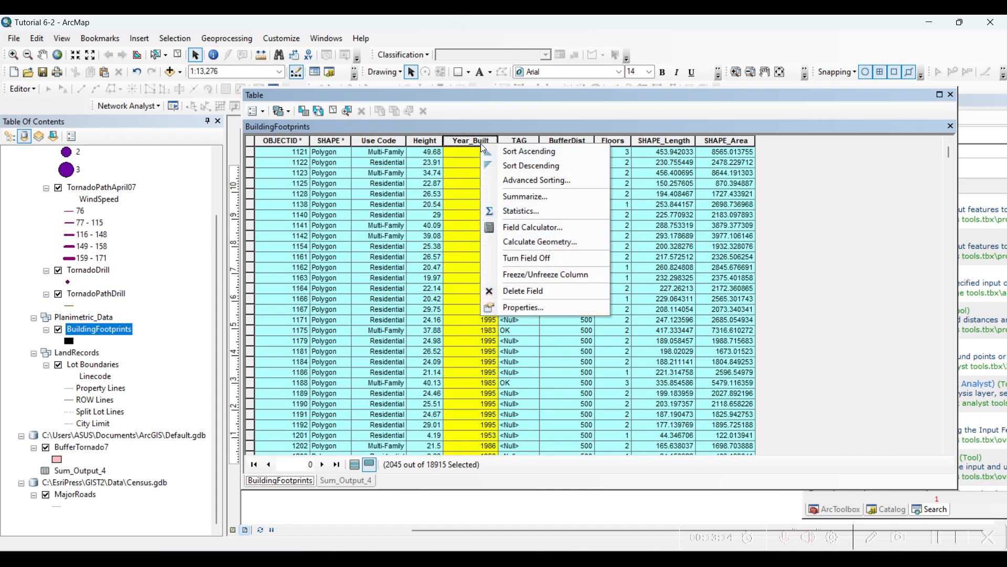
click(514, 197)
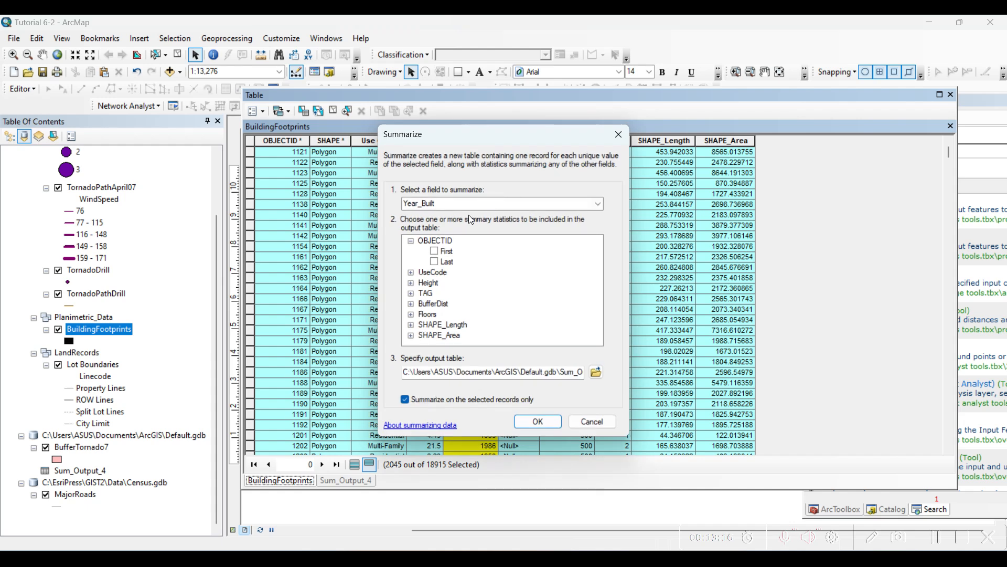
click(533, 420)
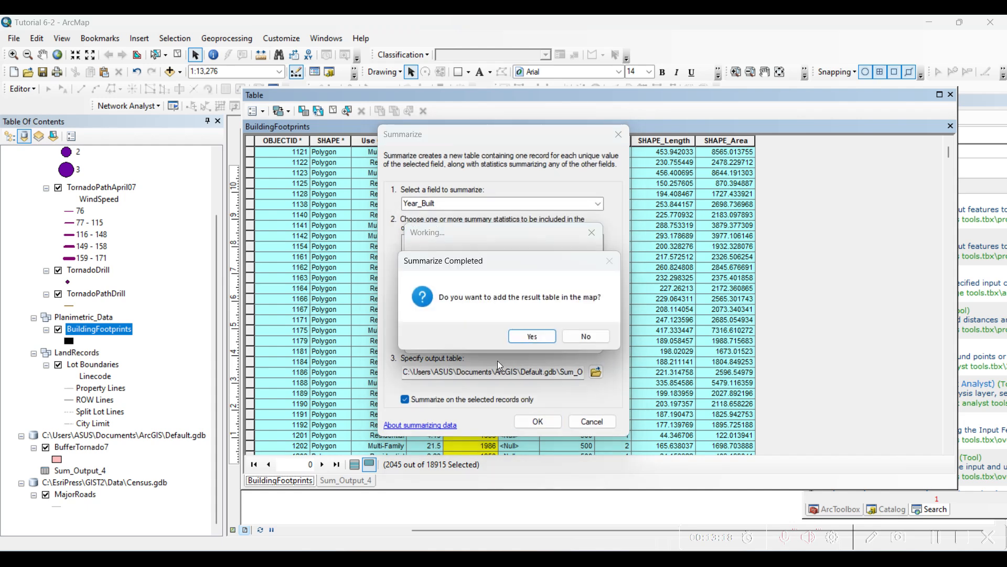
click(532, 340)
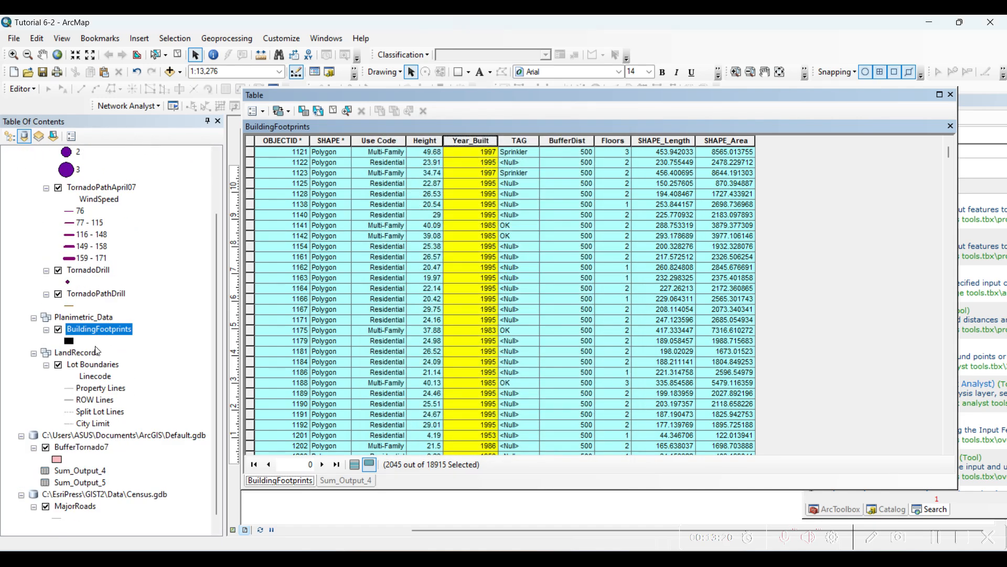
- Open the new Year_Built summary table and sort it in ascending order by Count_Year_Built
right_click(76, 483)
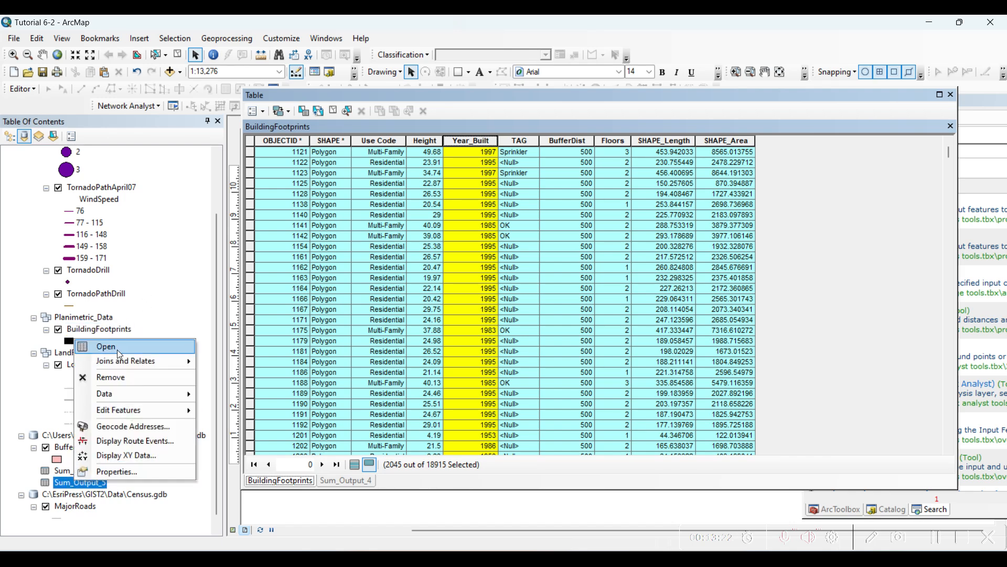
click(116, 348)
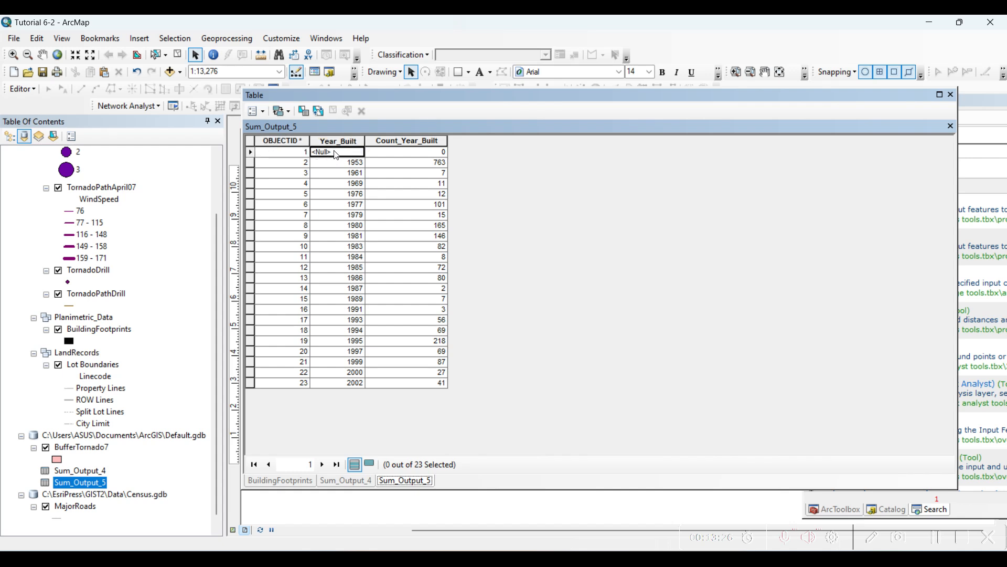
click(351, 166)
click(428, 142)
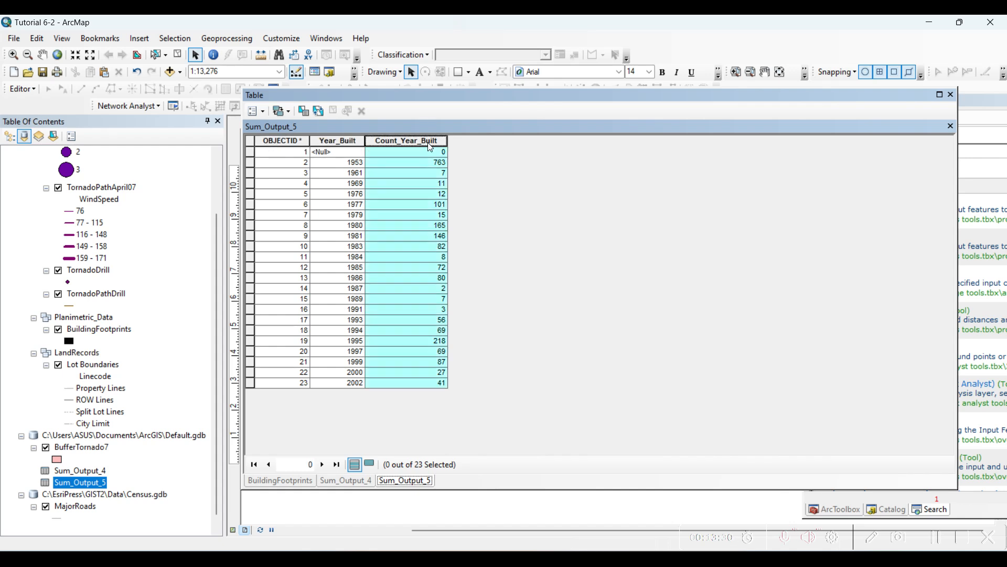
right_click(428, 142)
click(469, 153)
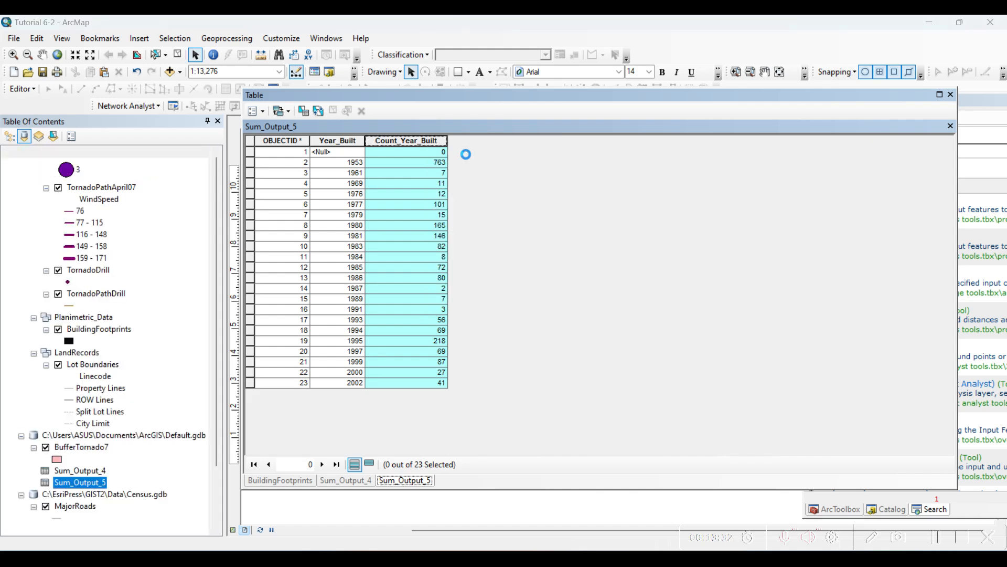
- Sort the summary table ascending by Year_Built, examine the building counts for 1953, 1980, 1981 and 1995, and close the table window
right_click(348, 145)
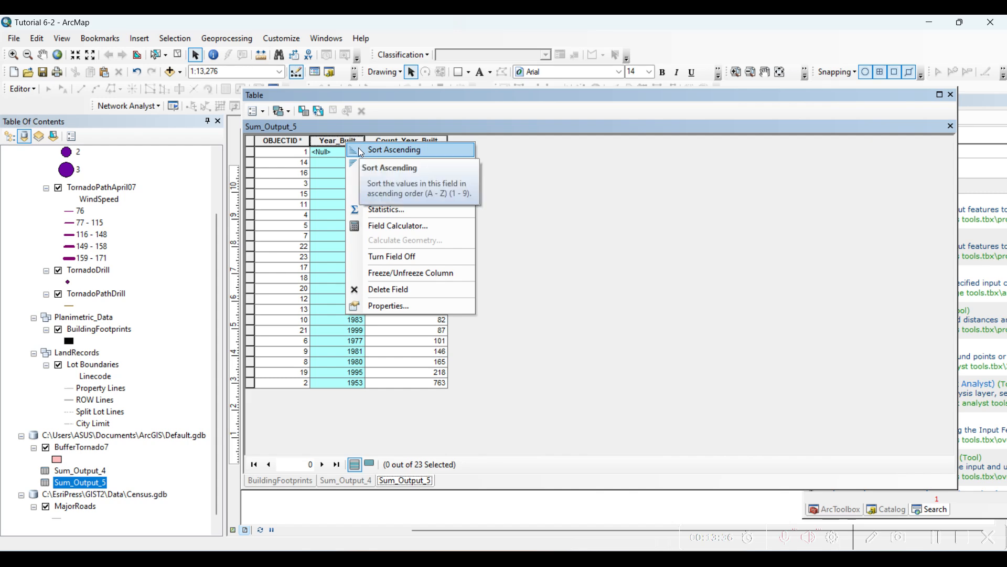
click(362, 149)
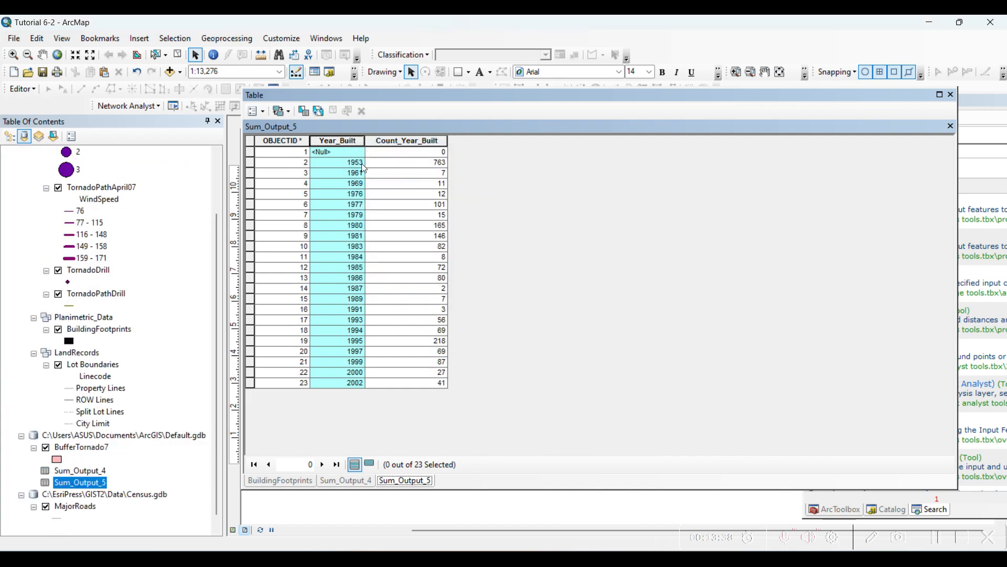
click(347, 164)
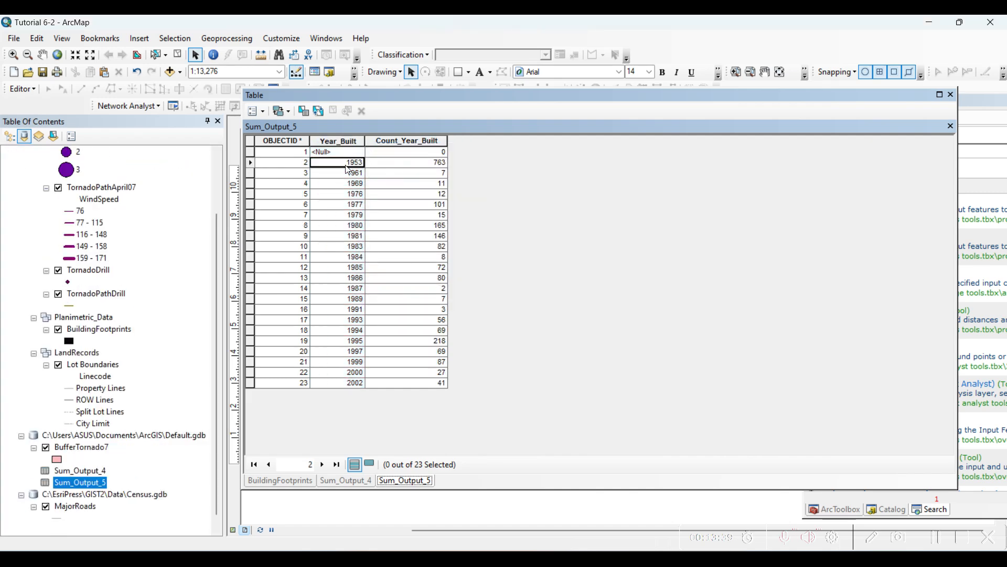
click(404, 163)
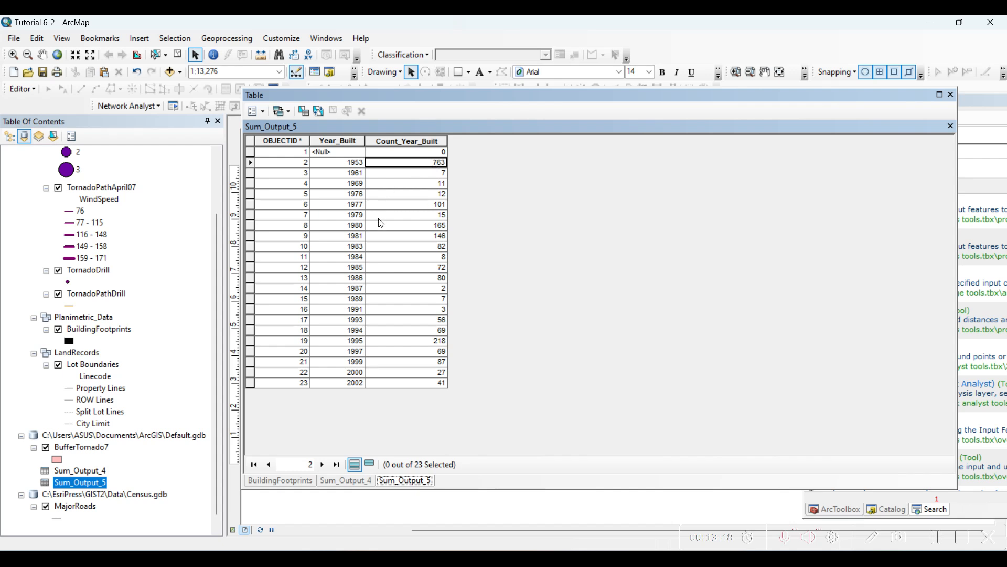
click(341, 227)
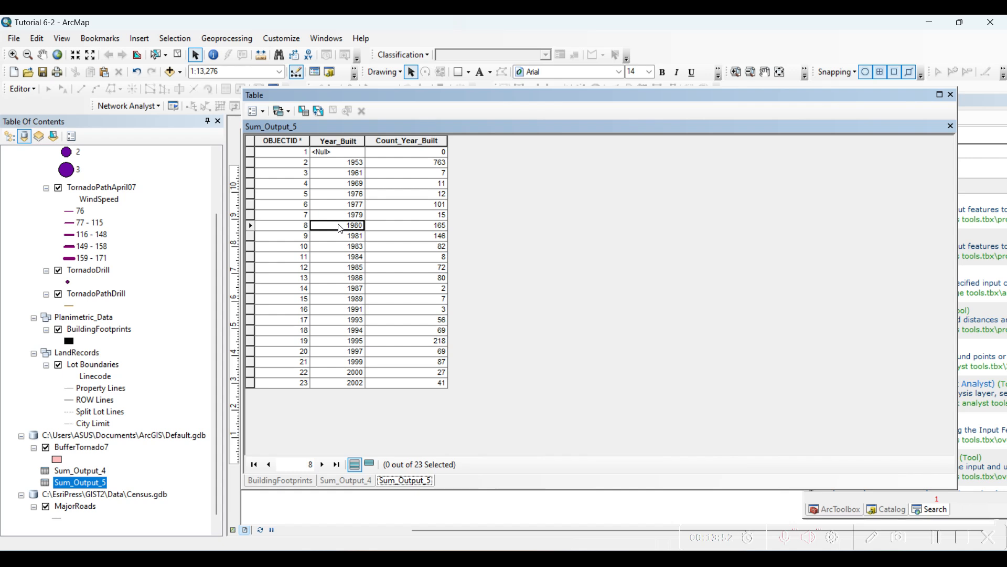
click(436, 229)
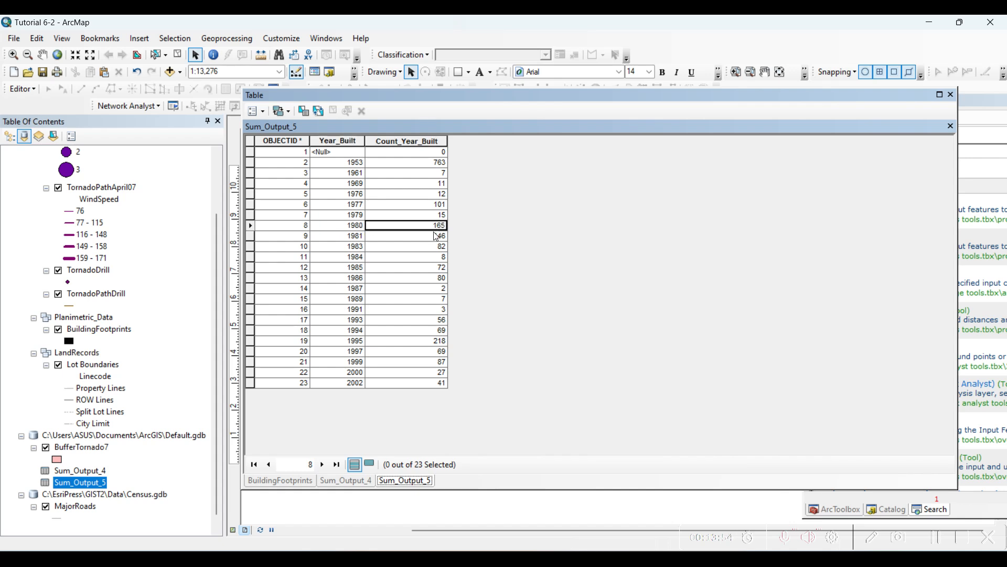
click(363, 240)
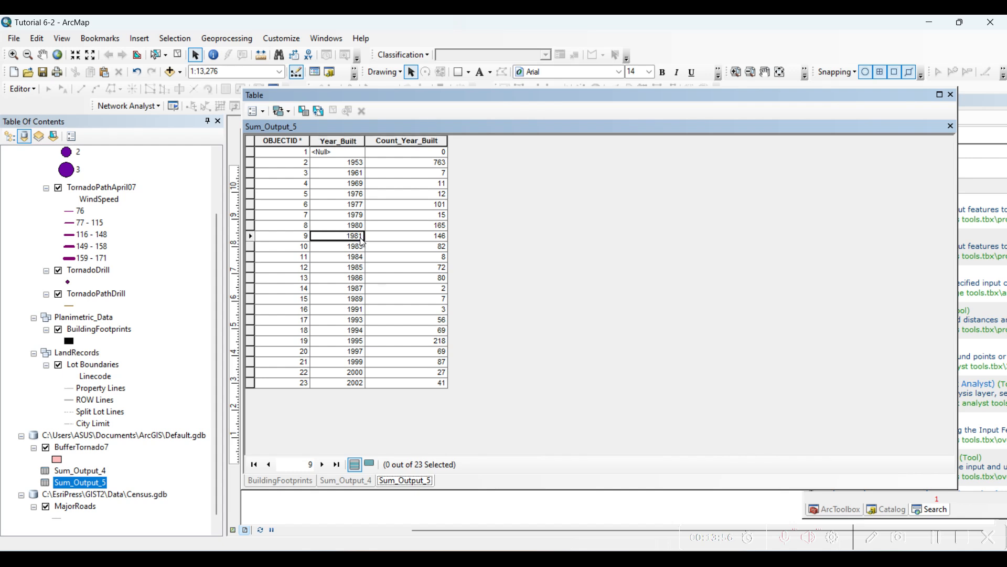
click(423, 238)
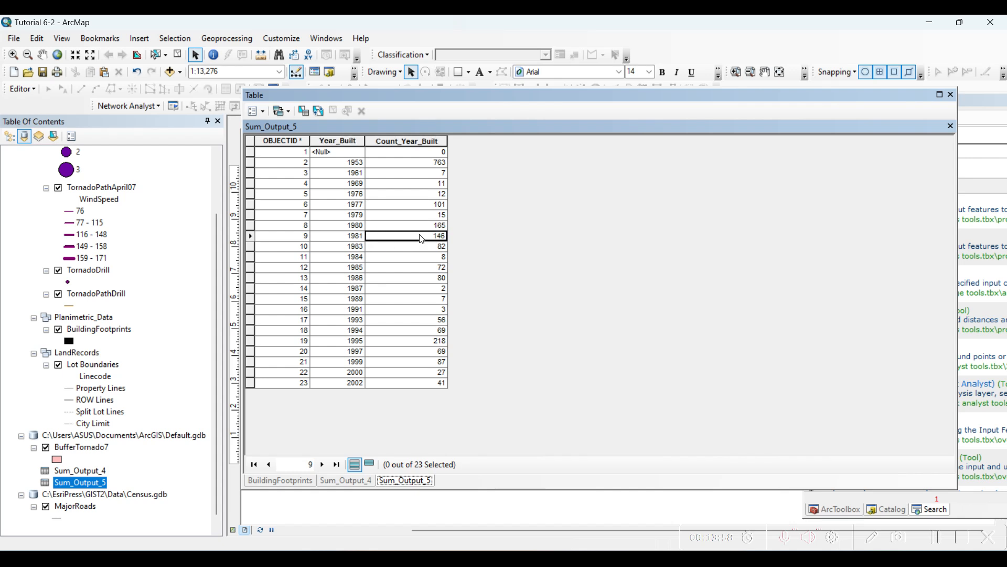
click(355, 346)
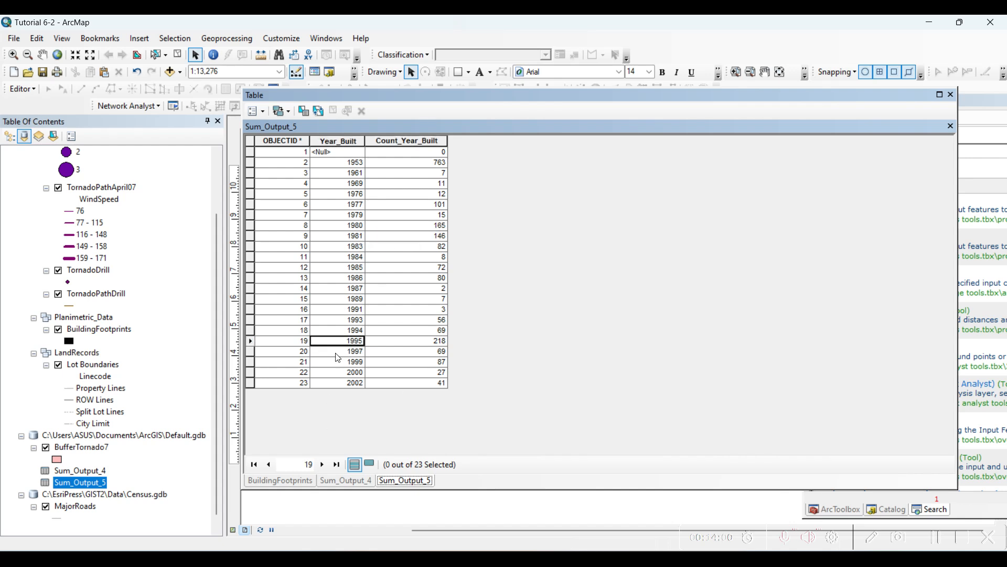
click(421, 342)
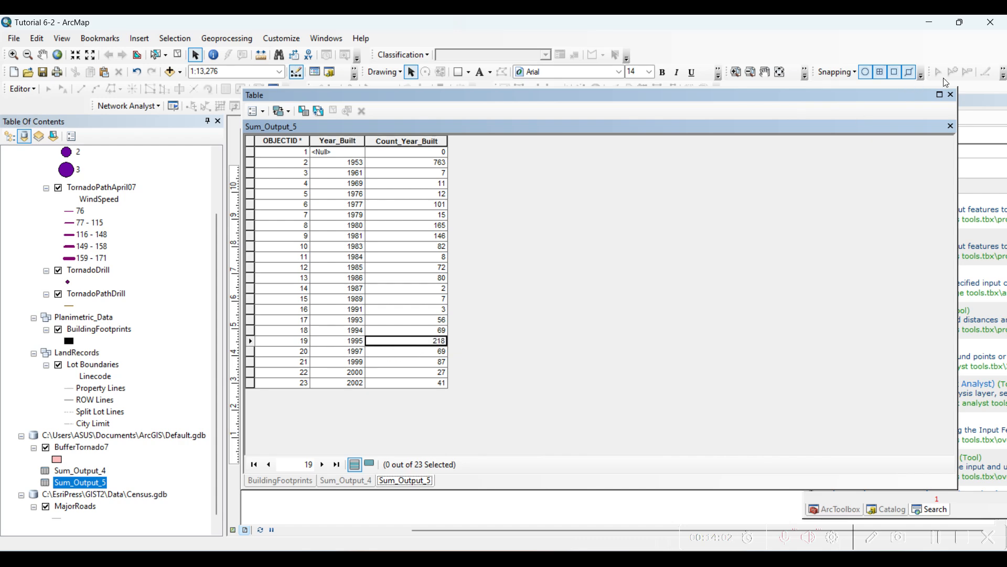
click(952, 95)
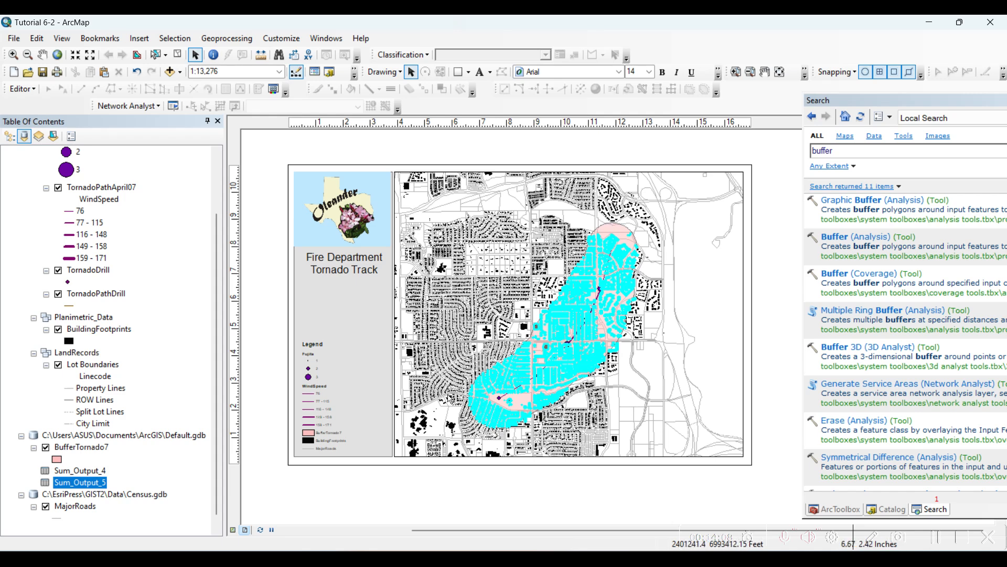
- List the table of contents by drawing order and clear the building footprint selection on the map
scroll(18, 146, up, 2)
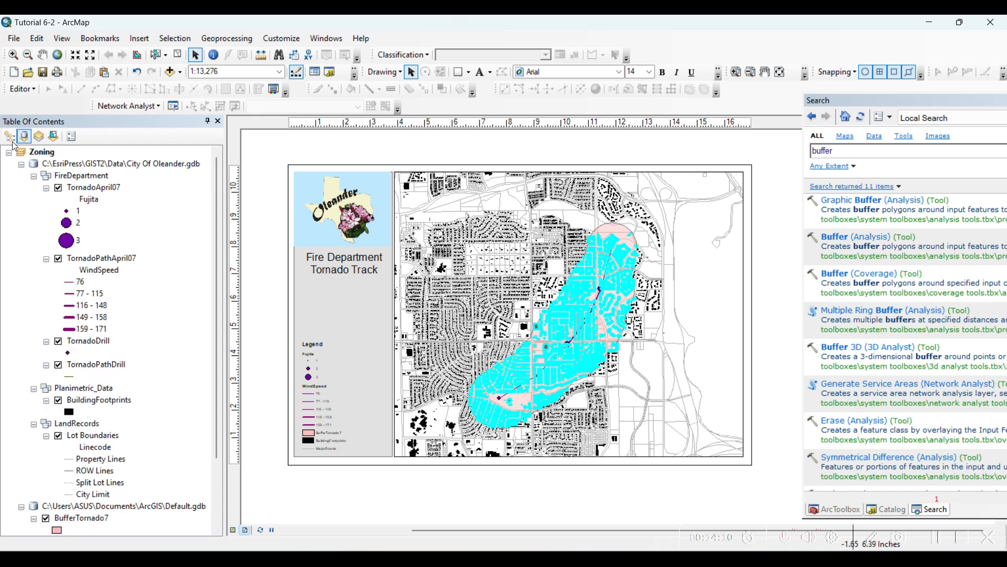
click(10, 136)
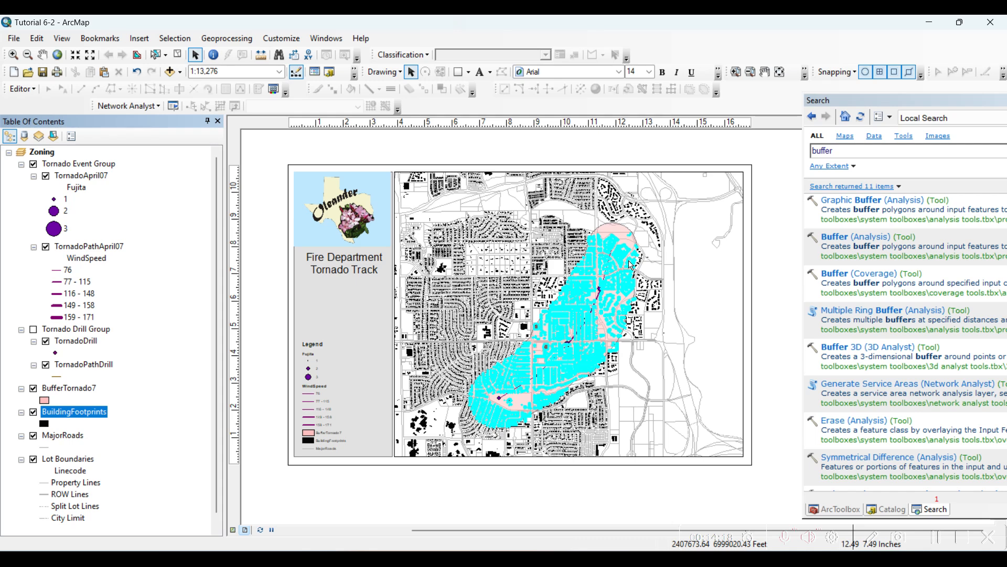
click(177, 55)
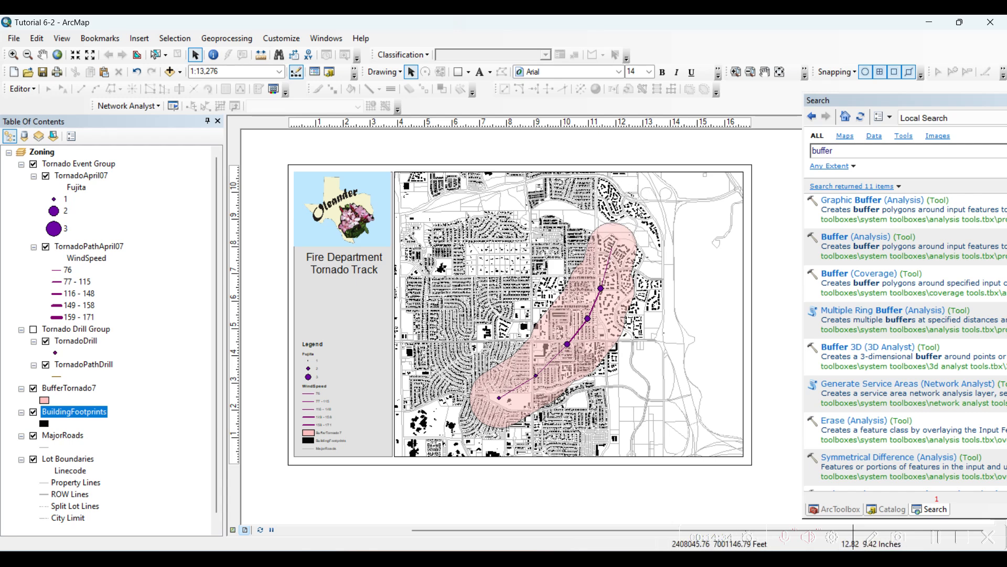
click(558, 321)
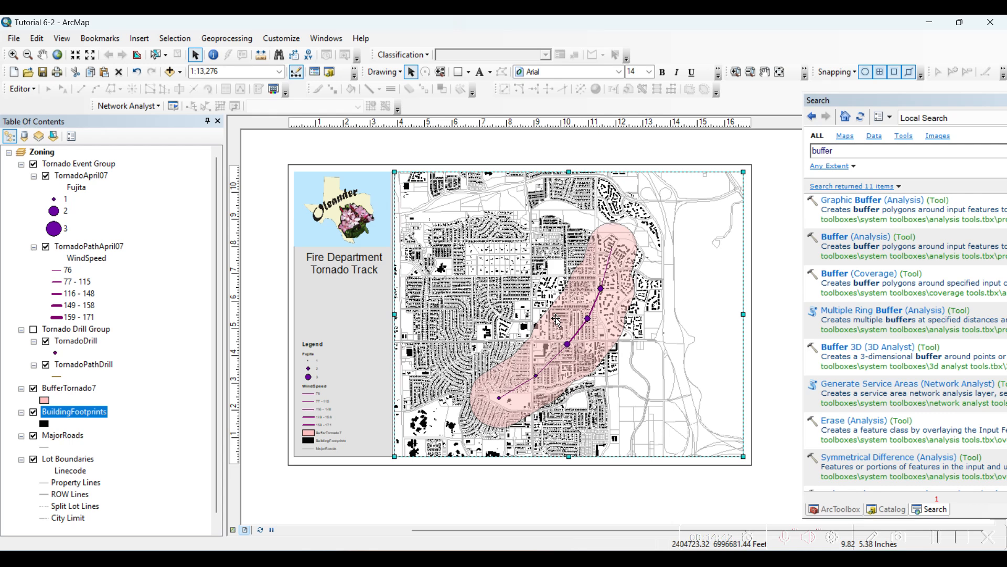
click(776, 318)
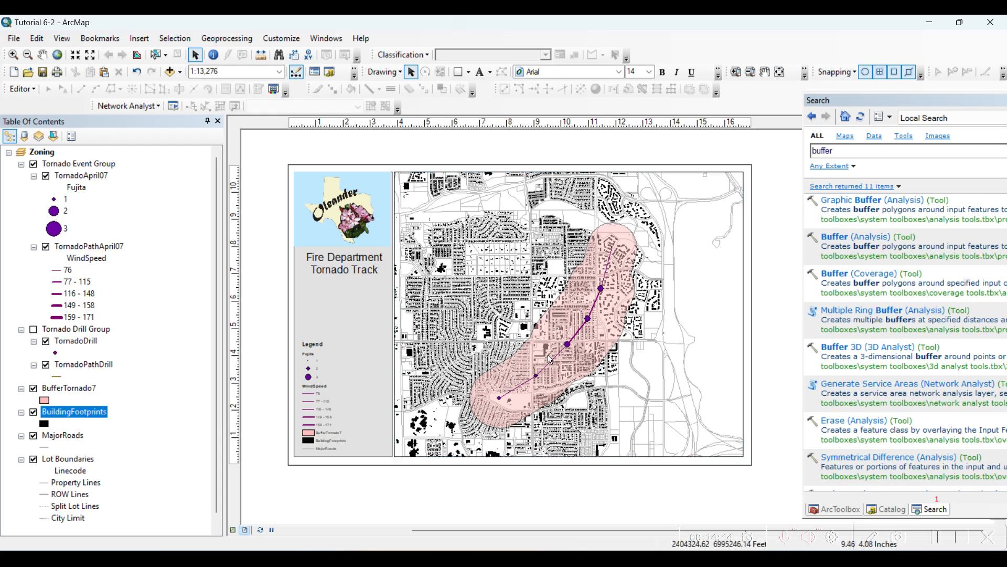